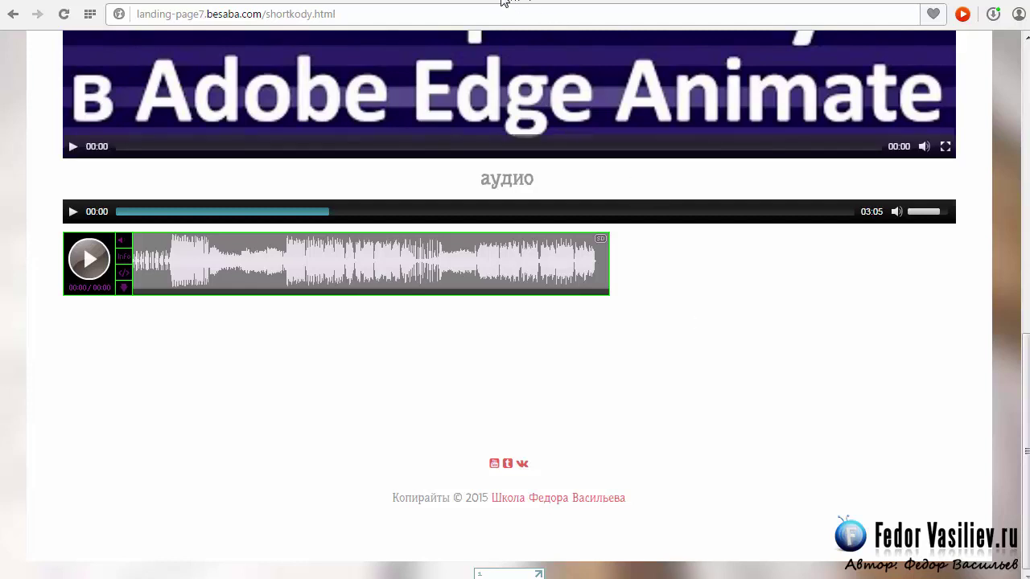
Step: Examine the published shortcodes page and the existing media shortcodes in the module's HTML content
click(501, 1)
scroll(732, 302, down, 4)
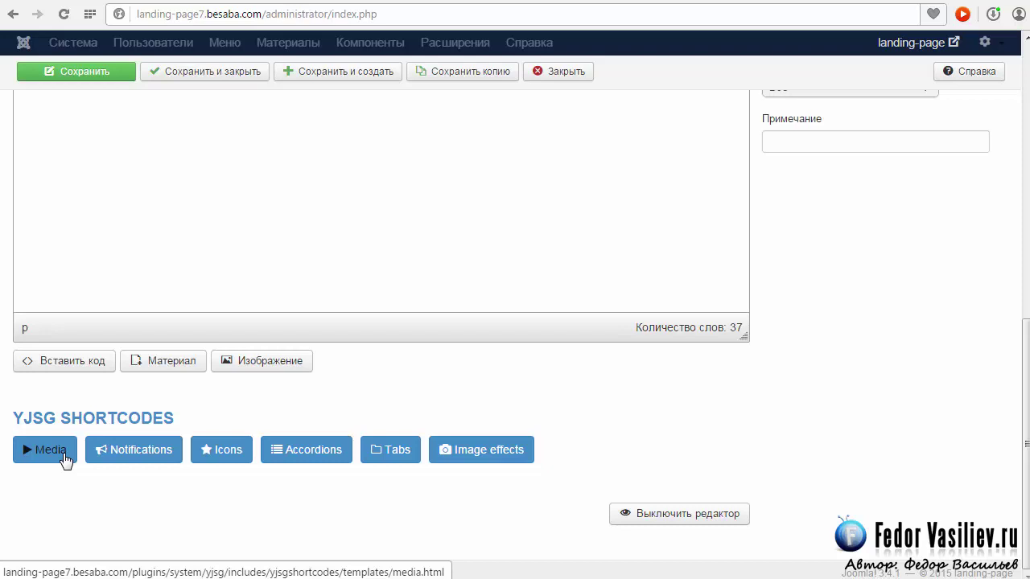
scroll(391, 410, up, 1)
scroll(391, 408, down, 1)
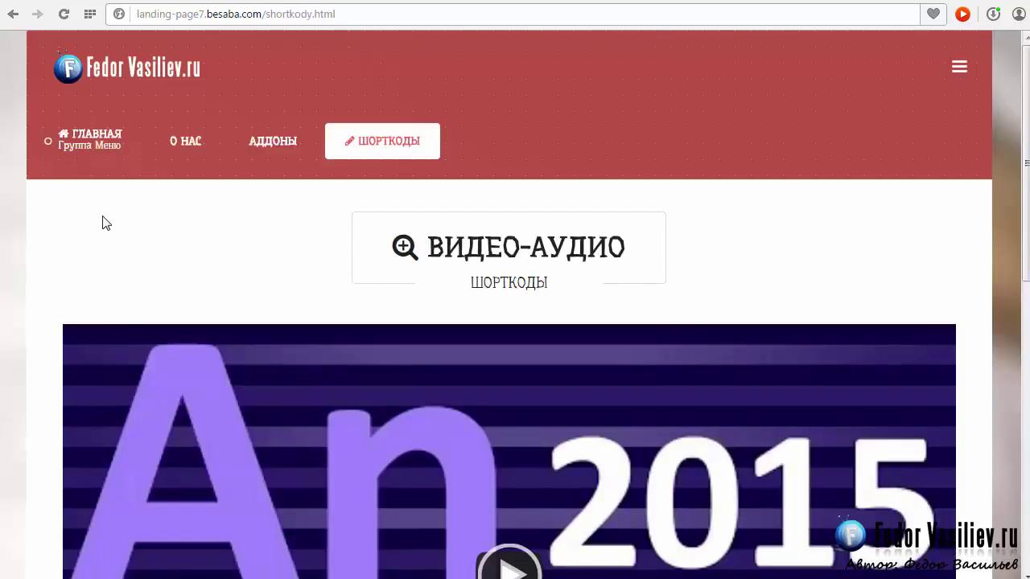
click(90, 163)
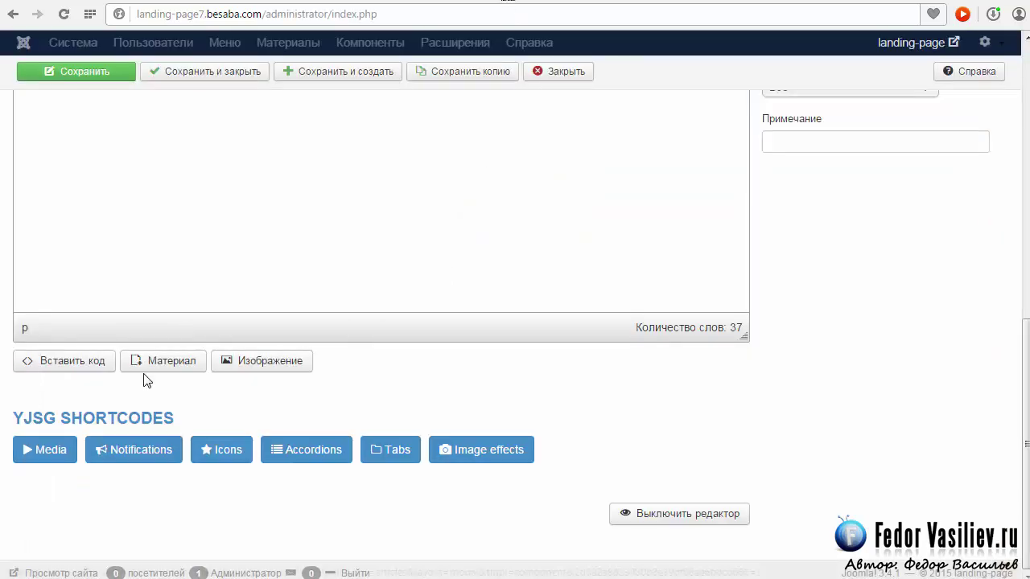
click(129, 457)
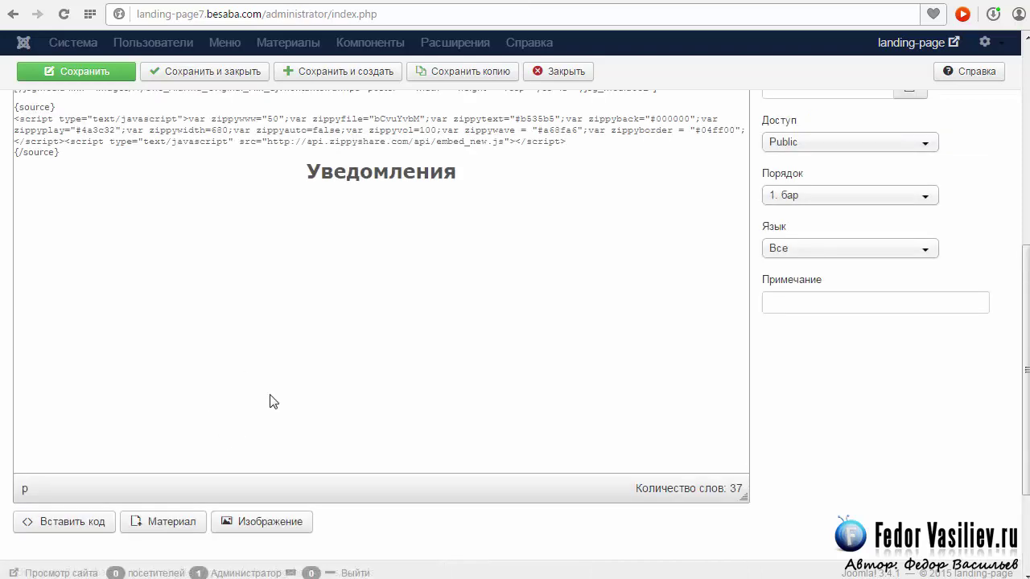
scroll(424, 379, down, 2)
scroll(241, 466, up, 5)
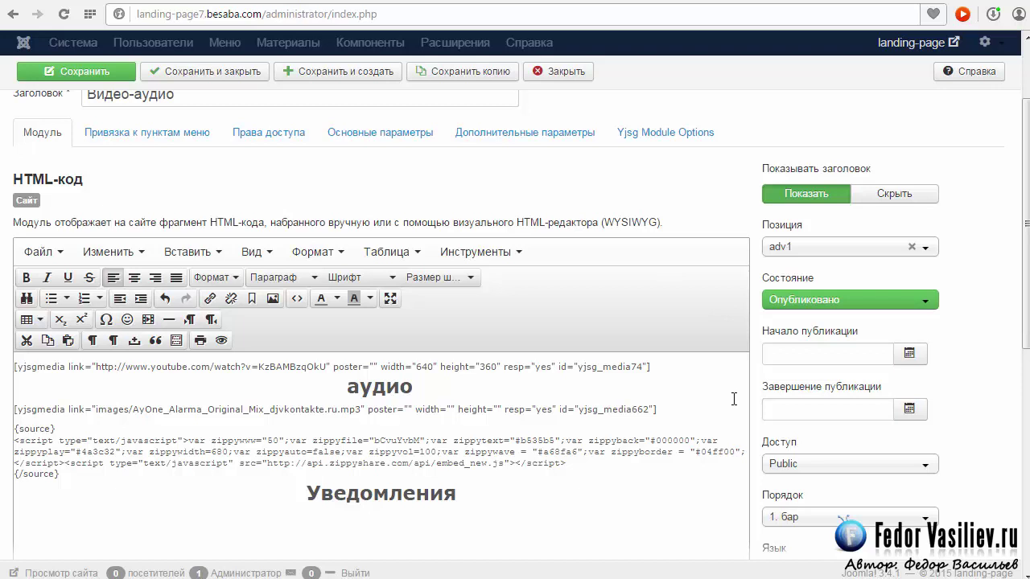
scroll(676, 293, down, 3)
scroll(279, 345, up, 2)
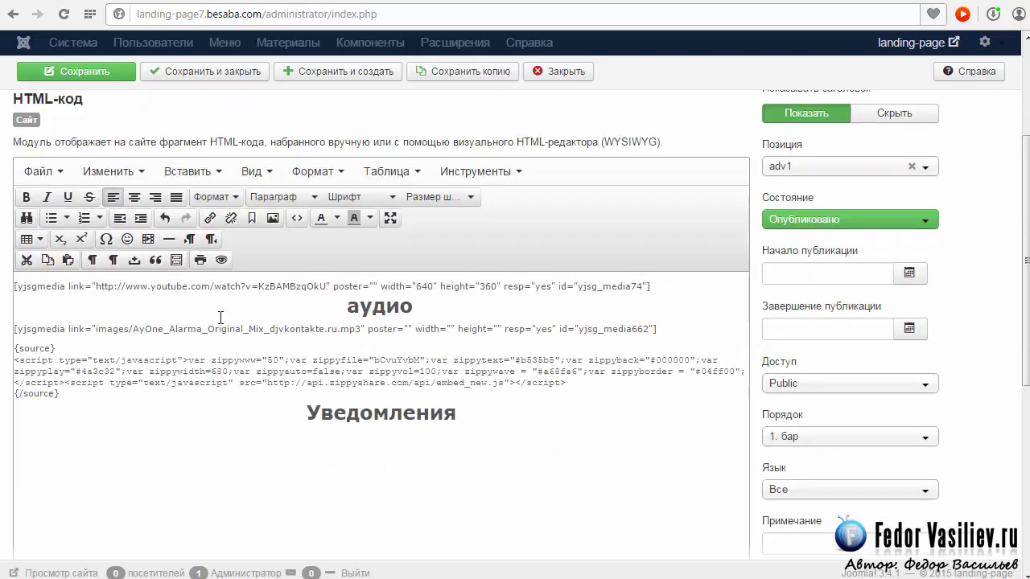
Step: Place the cursor below the "Уведомления" heading in the module content and open the Notifications shortcode dialog
drag(70, 394, 81, 326)
click(83, 326)
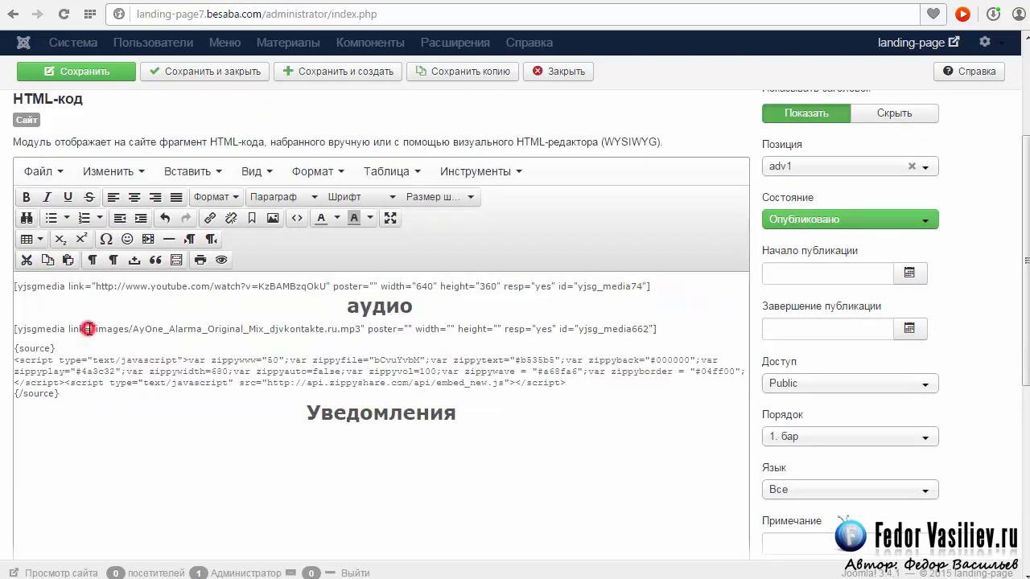
scroll(266, 383, down, 2)
click(70, 286)
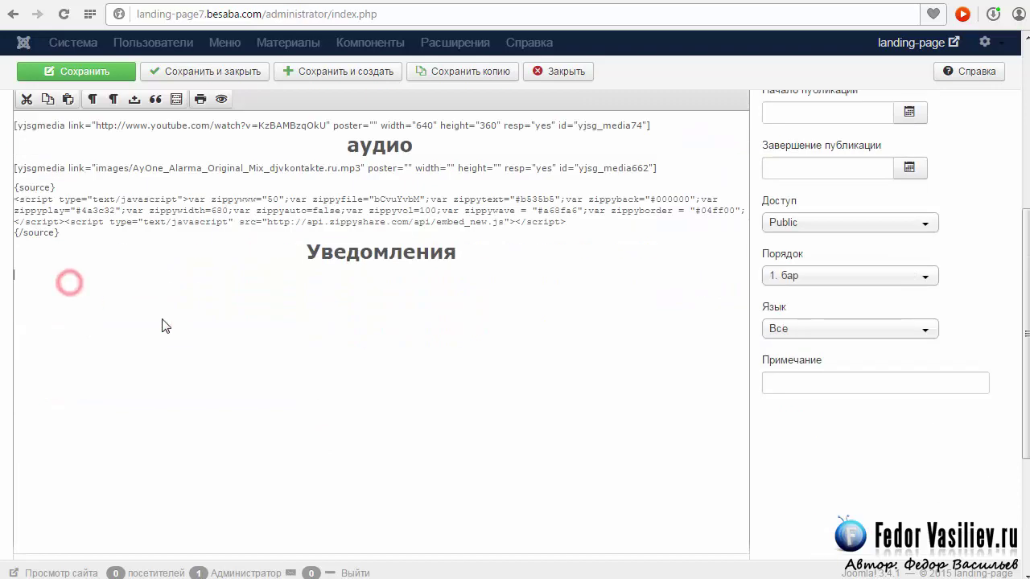
scroll(339, 357, down, 2)
scroll(178, 445, down, 1)
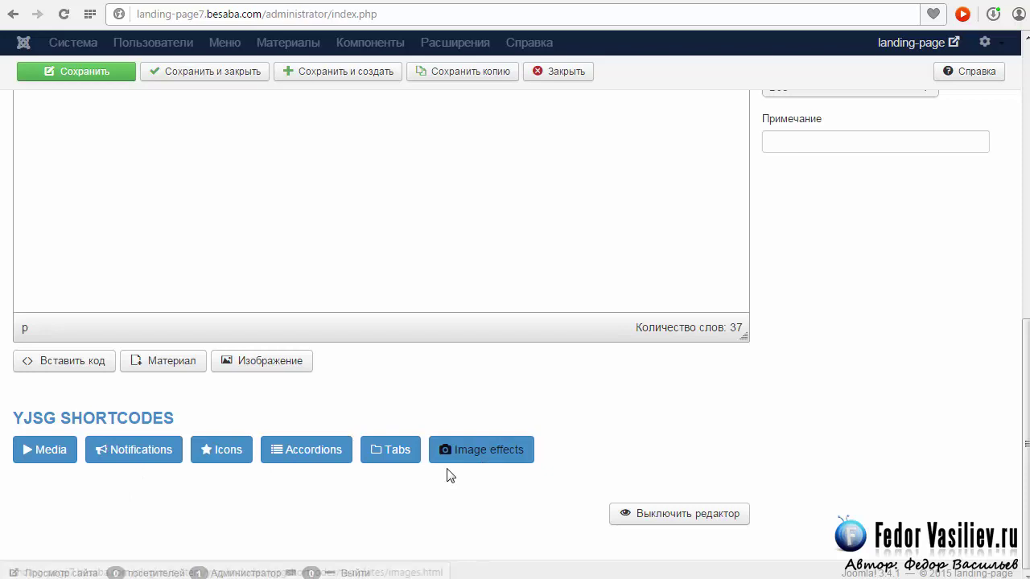
click(123, 452)
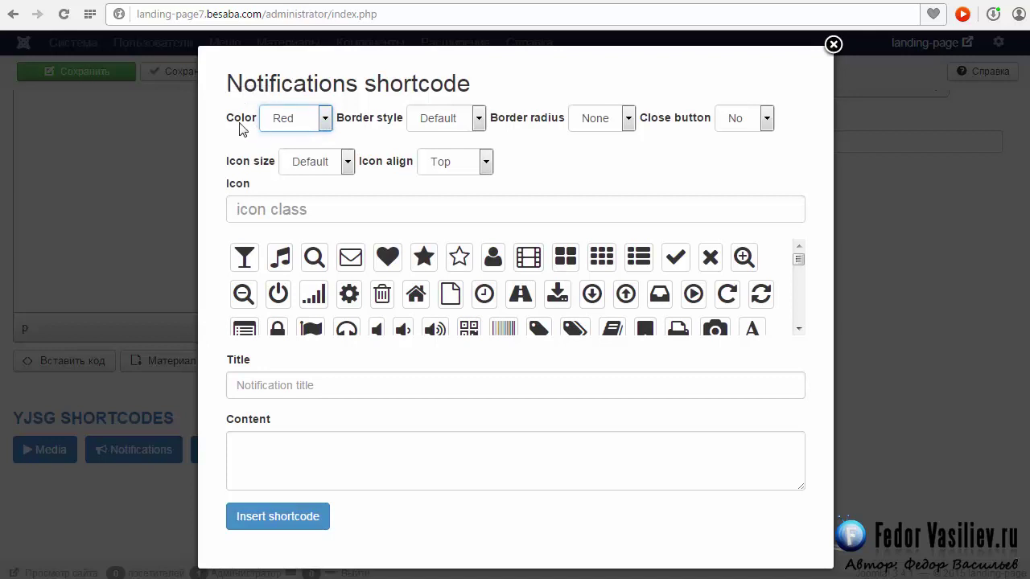
Step: Set the notification color to Yellow
click(325, 121)
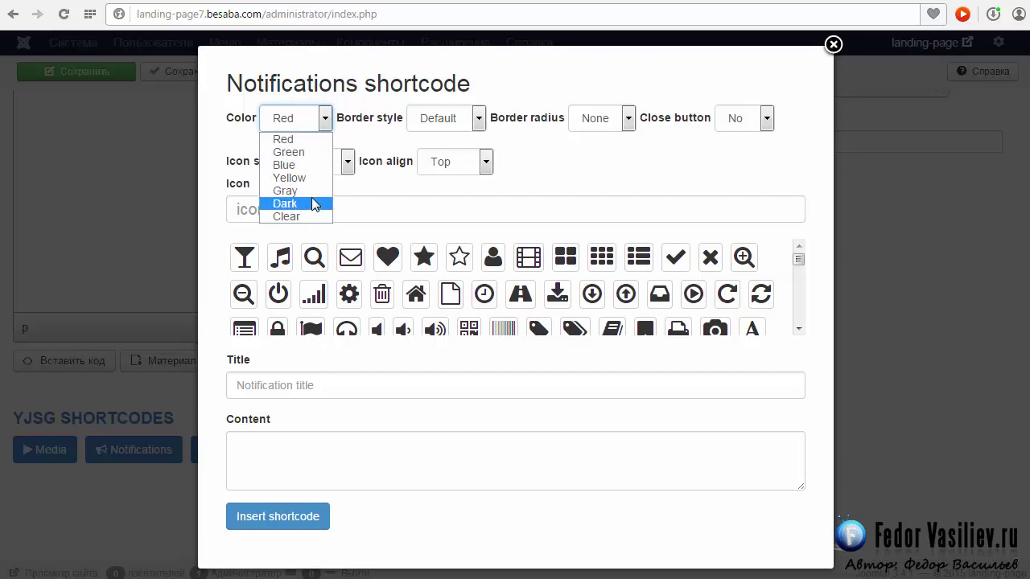
click(289, 140)
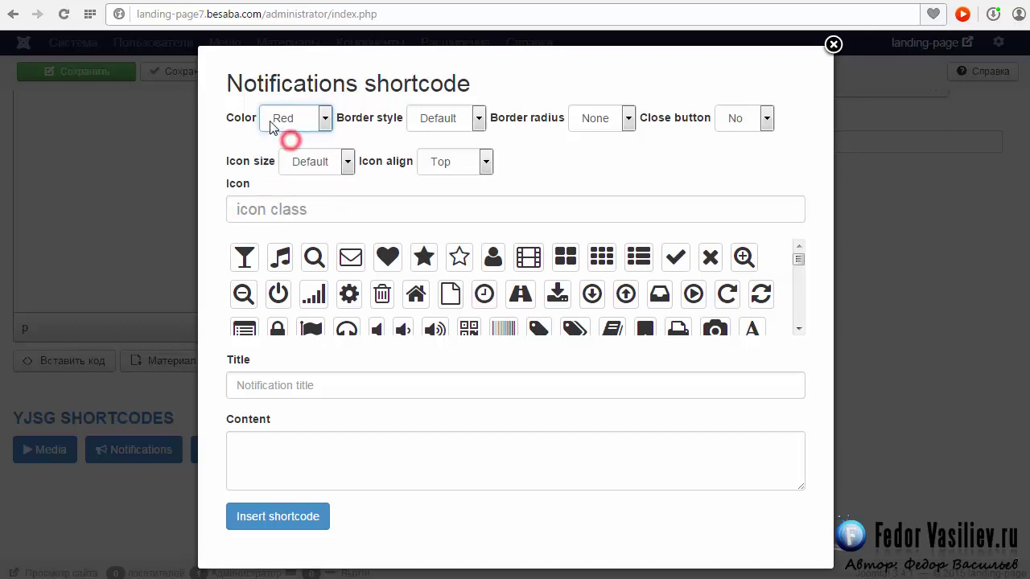
click(324, 118)
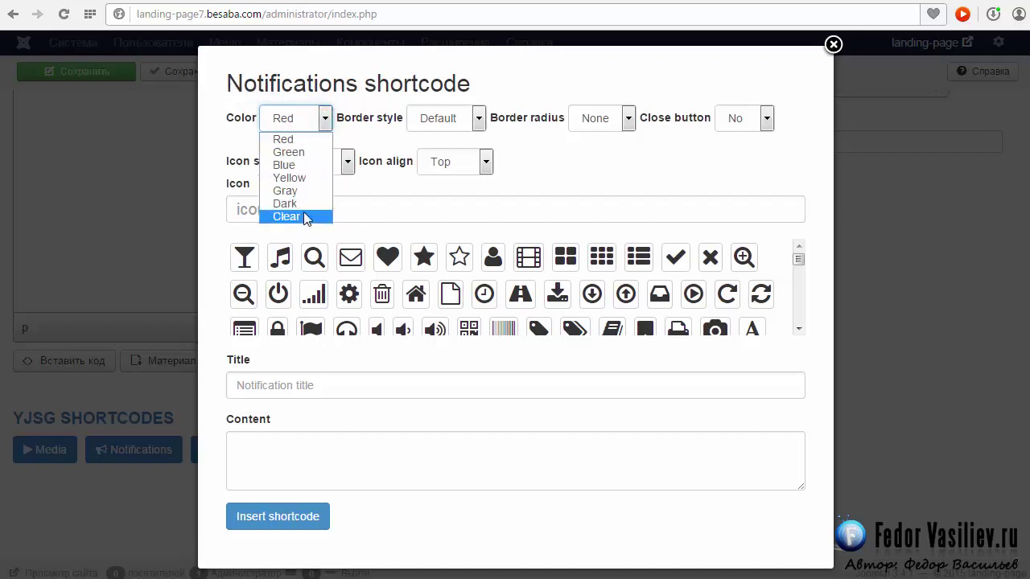
click(285, 140)
click(324, 118)
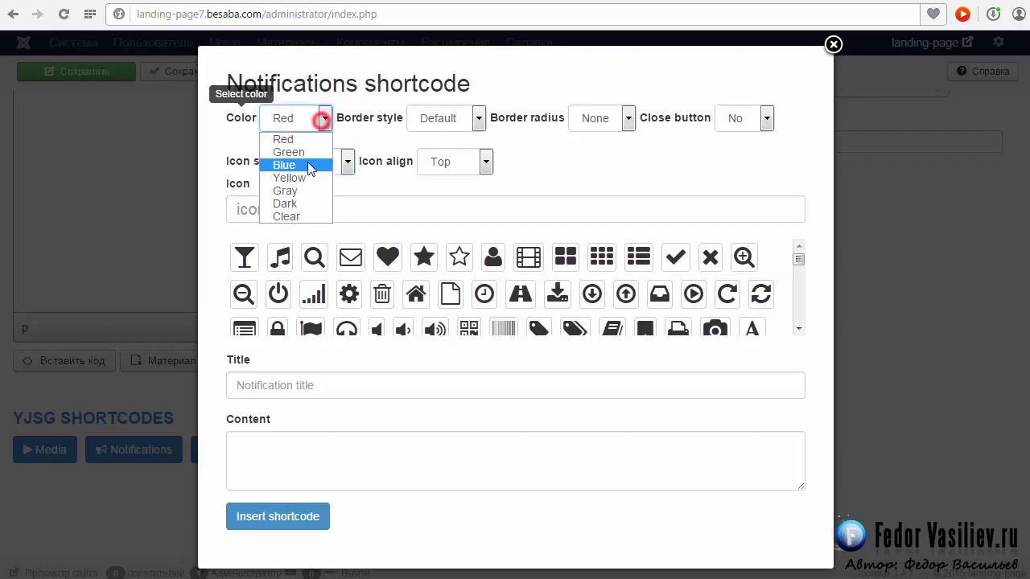
click(288, 178)
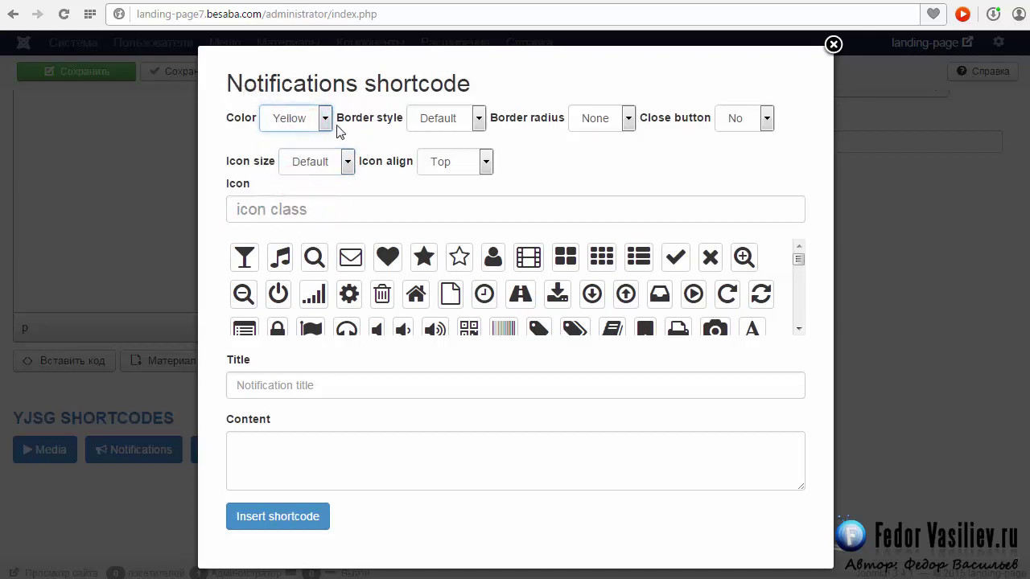
Step: Set the notification's border style to Dashed and its border radius to 10px
click(477, 118)
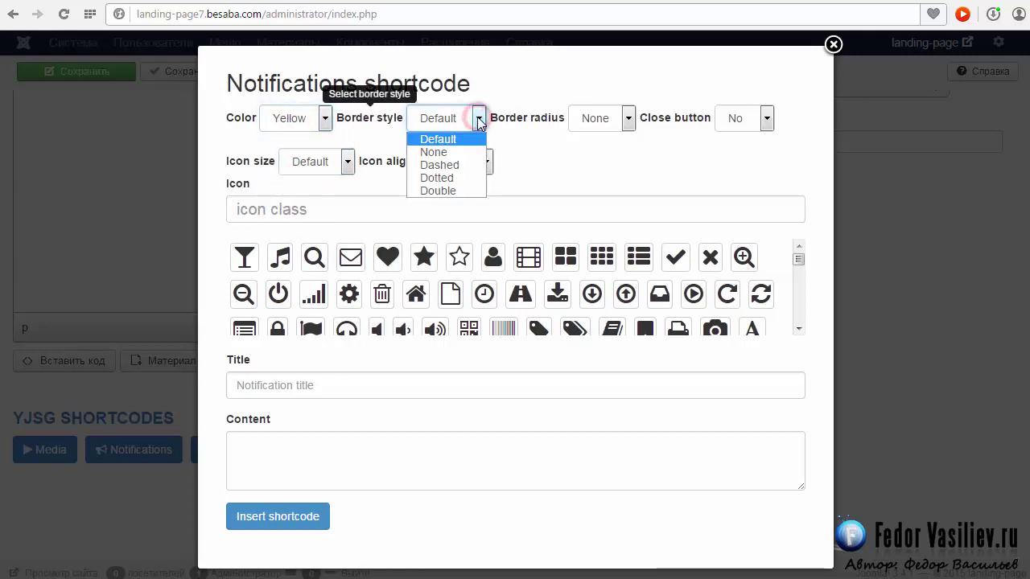
click(435, 165)
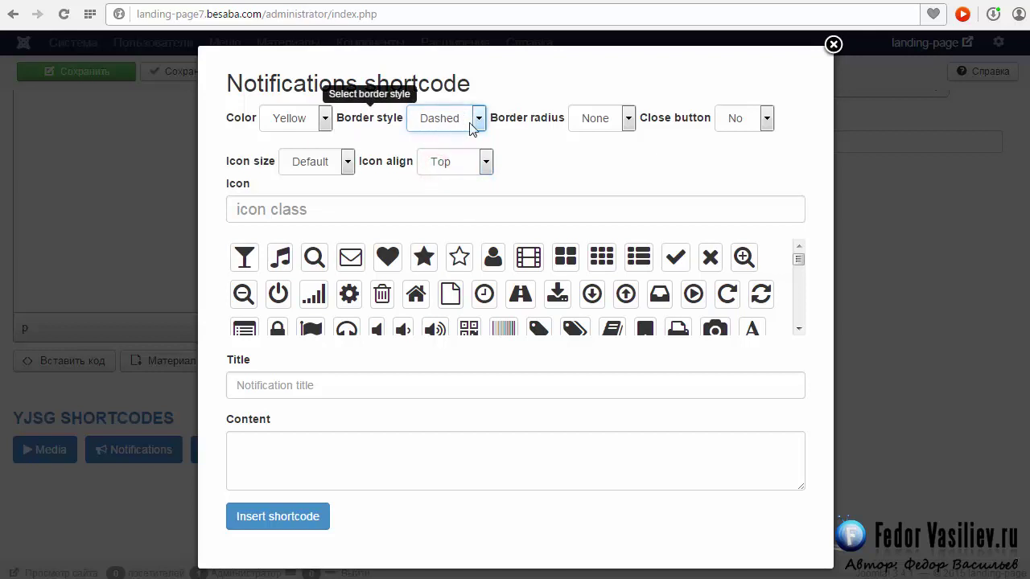
click(626, 119)
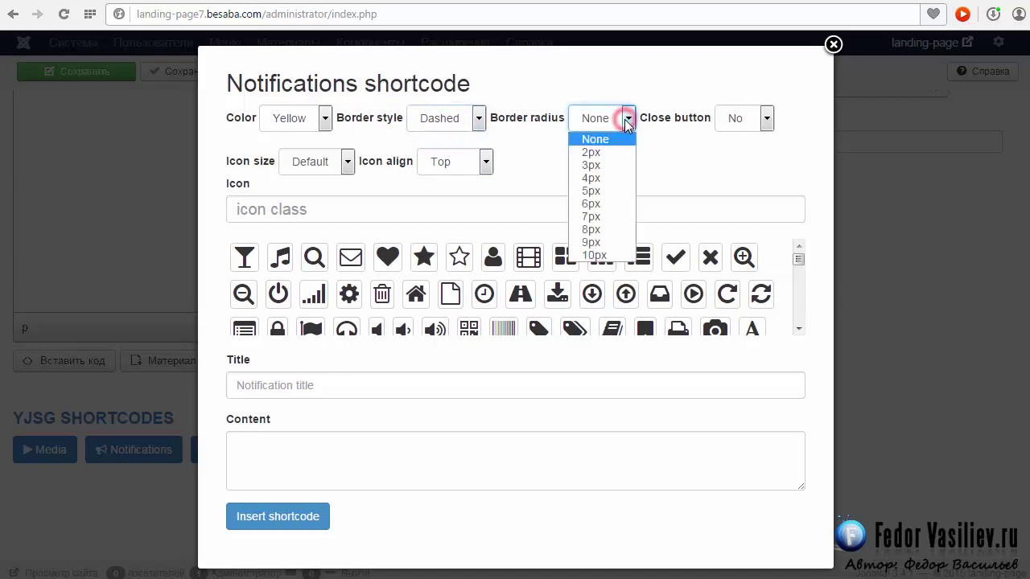
click(594, 256)
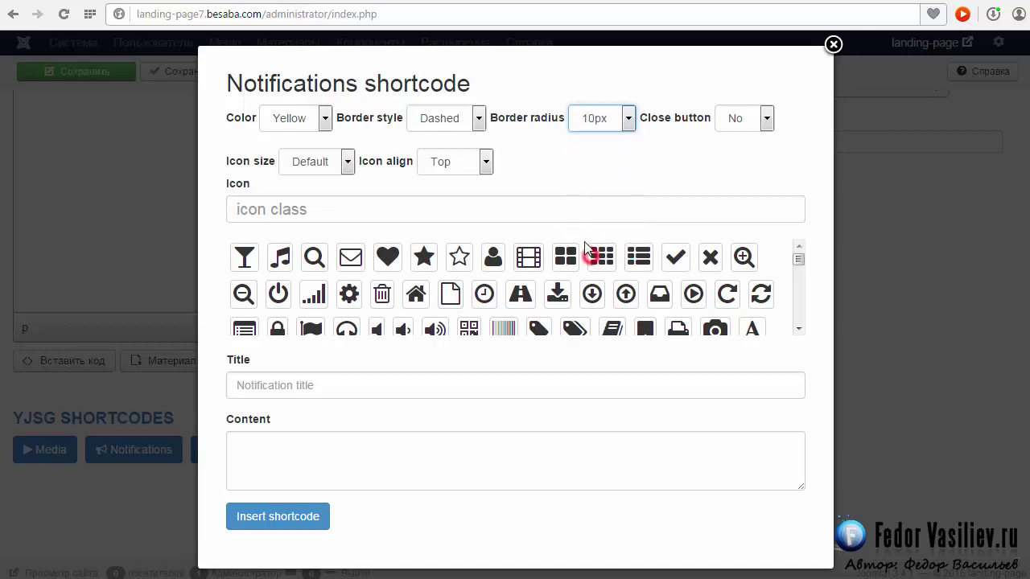
click(768, 119)
click(768, 119)
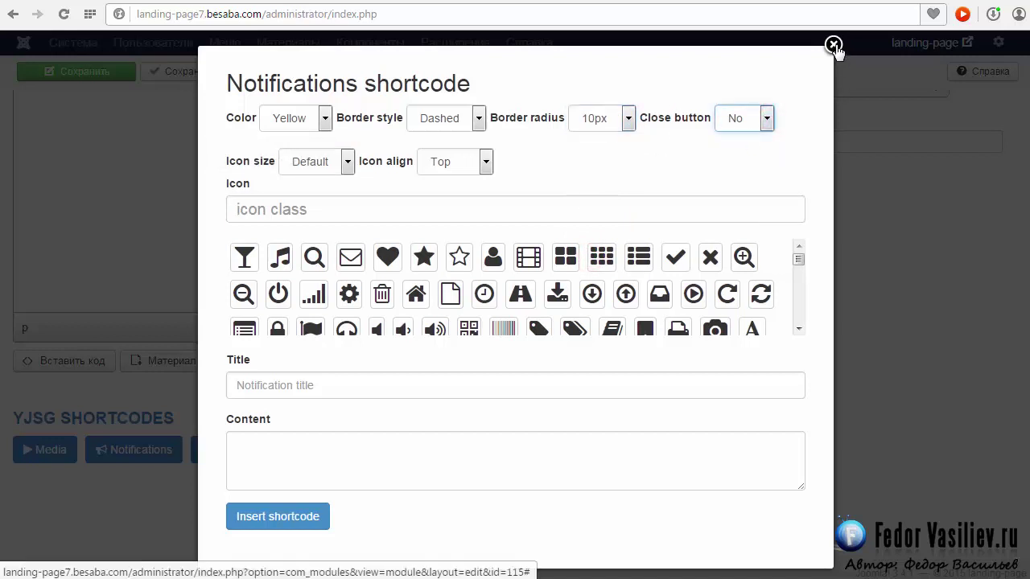
click(765, 118)
click(765, 119)
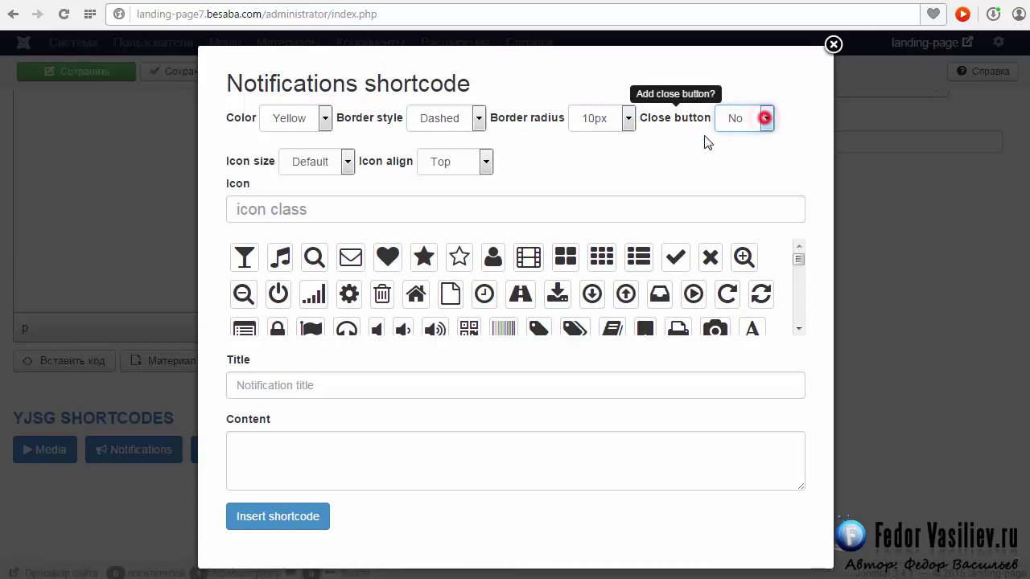
Step: Set the notification's icon size to Large and its icon alignment to Middle
click(347, 164)
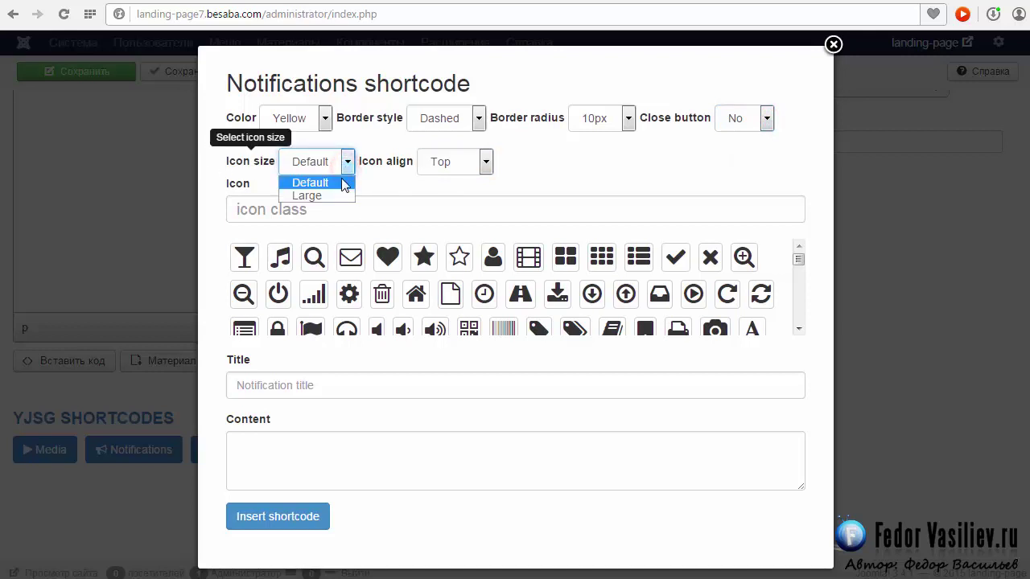
click(326, 196)
click(347, 164)
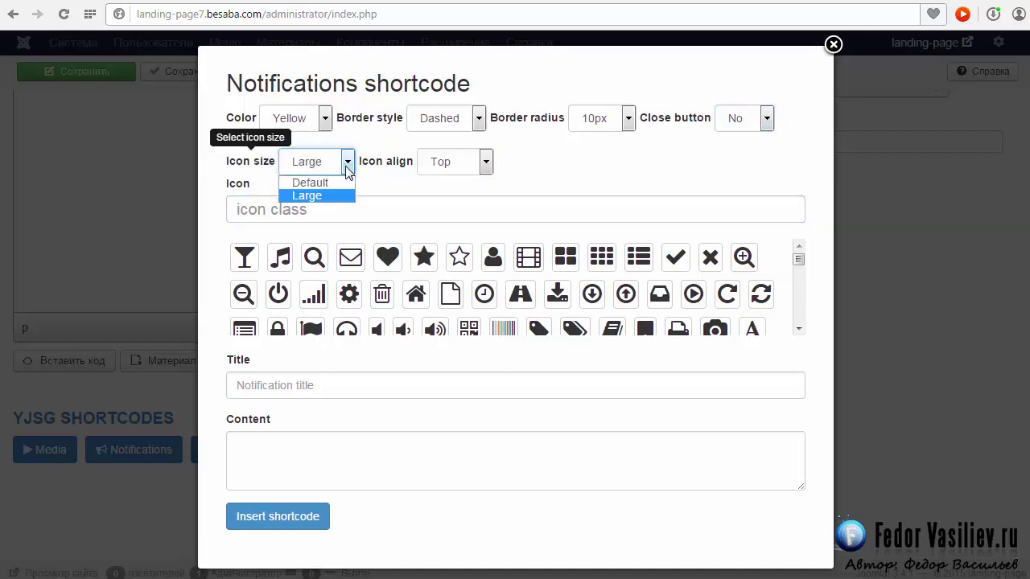
click(371, 183)
click(480, 164)
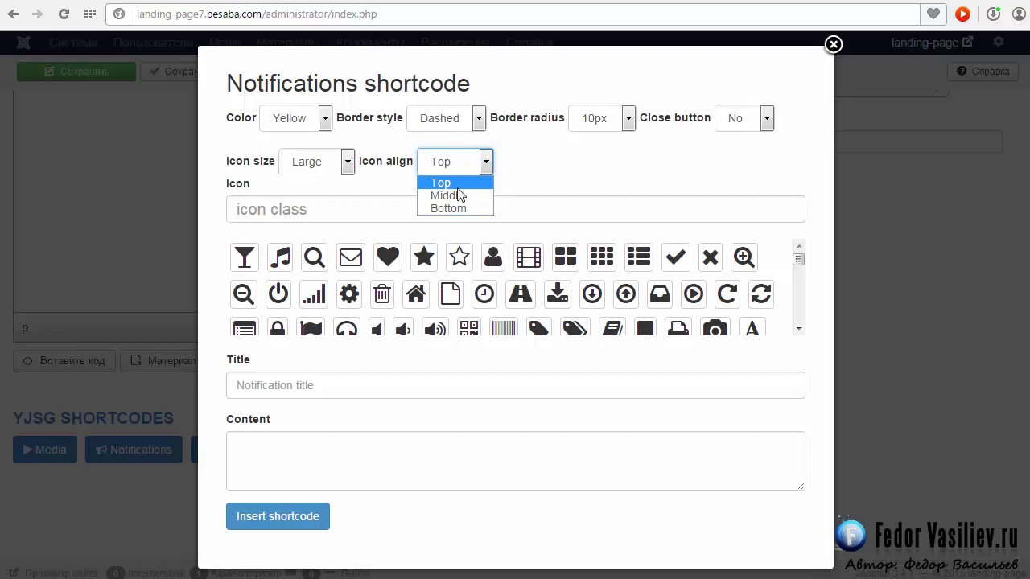
click(449, 183)
click(478, 161)
click(468, 195)
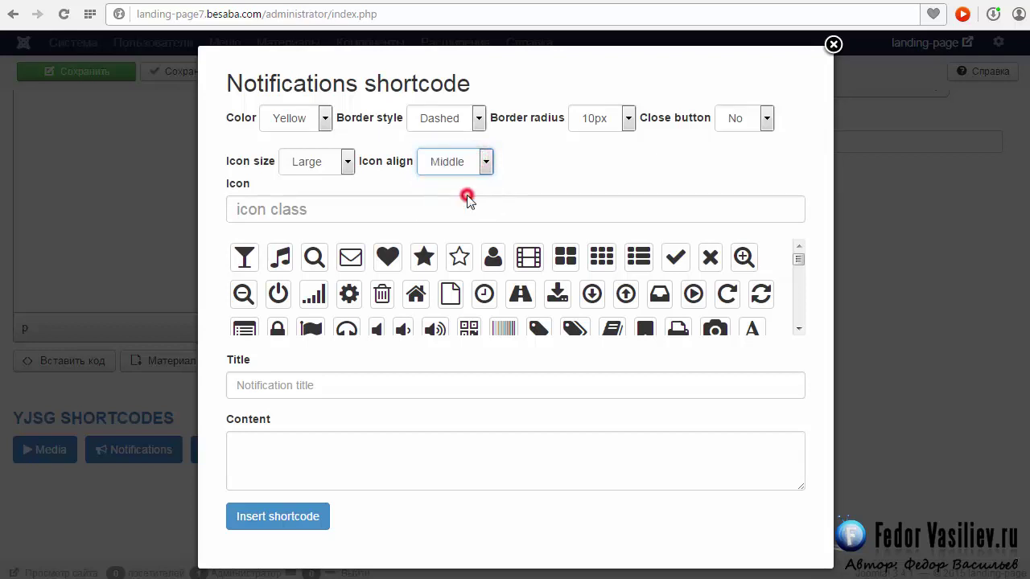
Step: Choose the cogs icon (fa fa-cogs) for the notification
click(241, 209)
click(260, 205)
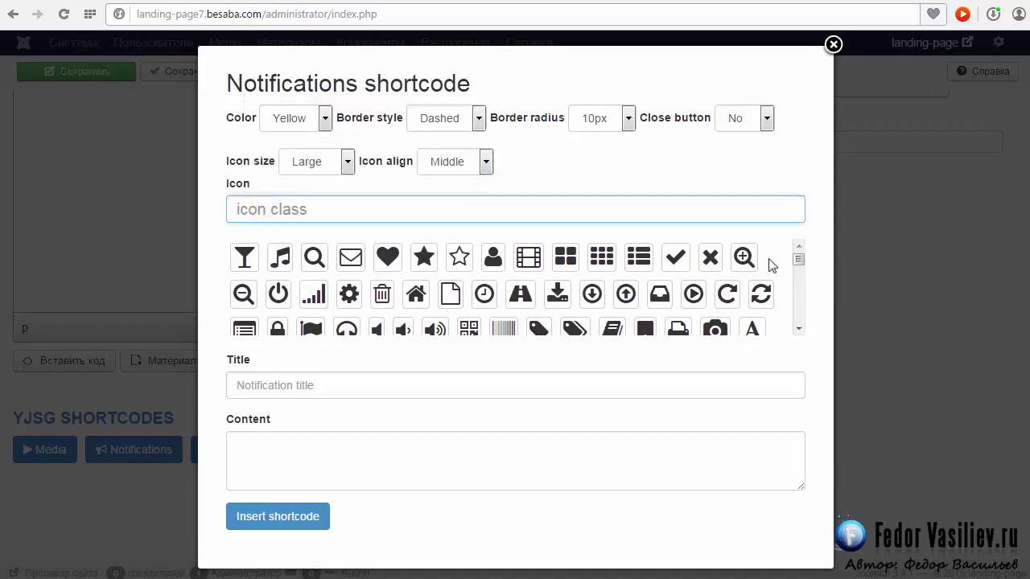
drag(799, 259, 807, 285)
click(744, 266)
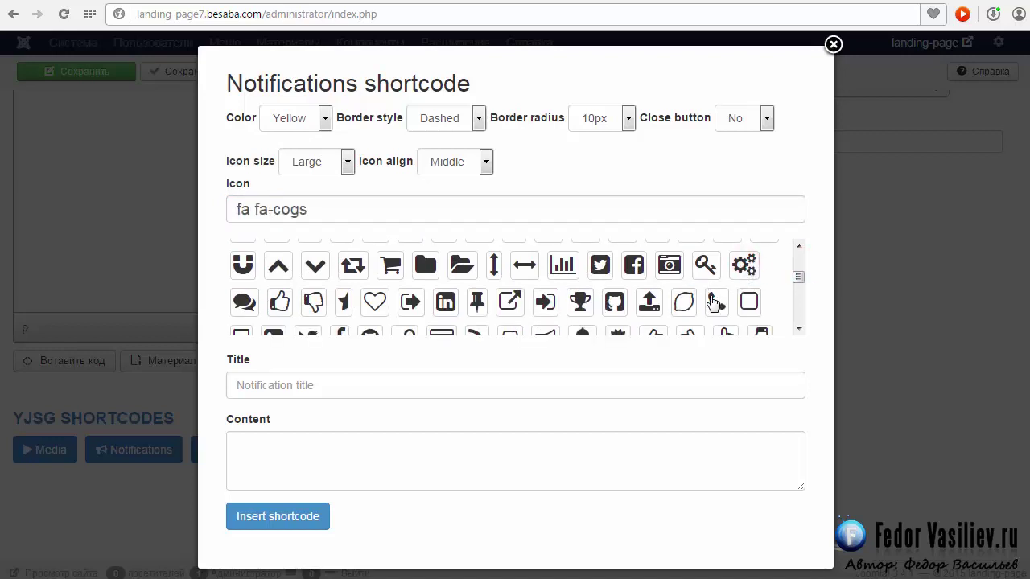
drag(231, 209, 337, 210)
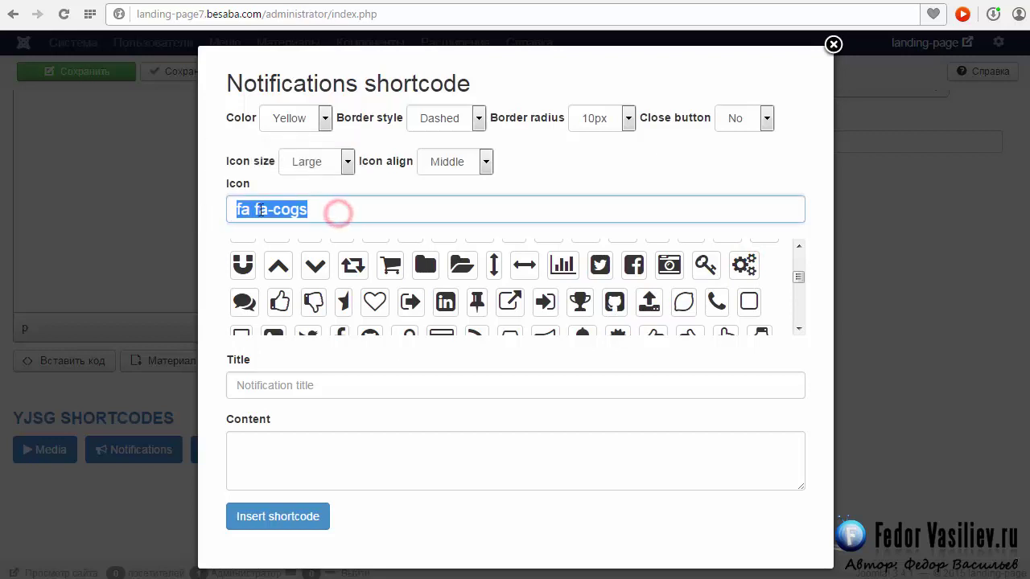
scroll(420, 315, down, 2)
Step: Enter "демо" as the notification title and paste the copied self-introduction text as its content
click(333, 389)
click(292, 437)
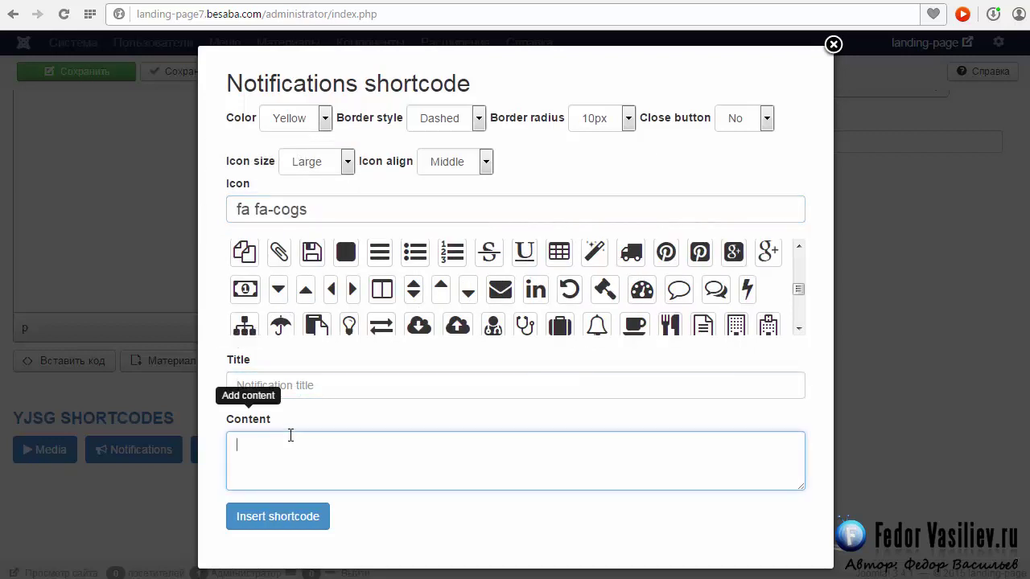
click(256, 393)
click(259, 385)
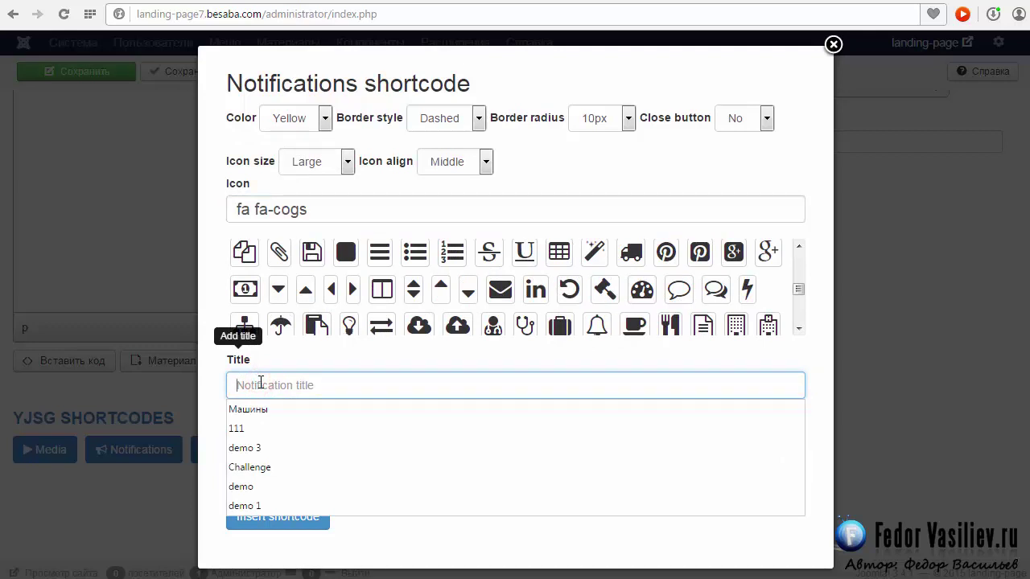
click(338, 460)
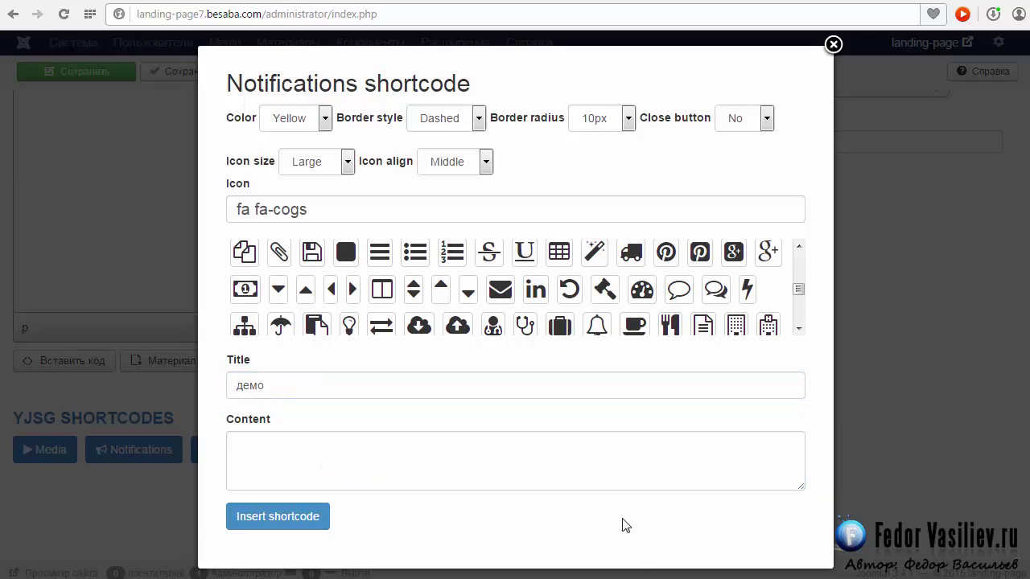
click(581, 469)
key(ctrl+v)
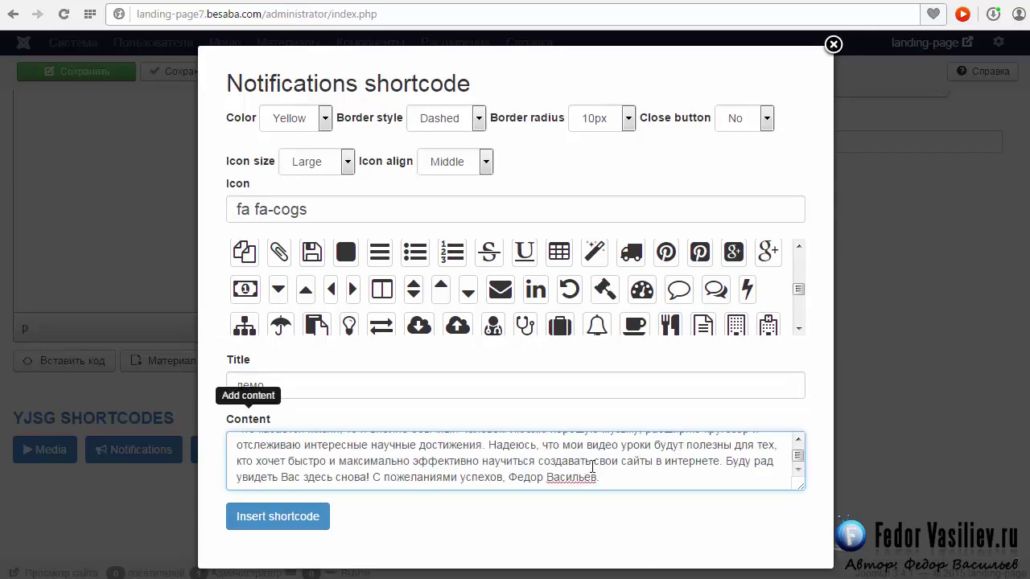
Step: Insert the configured notification shortcode into the module content and close the shortcode dialog
click(251, 532)
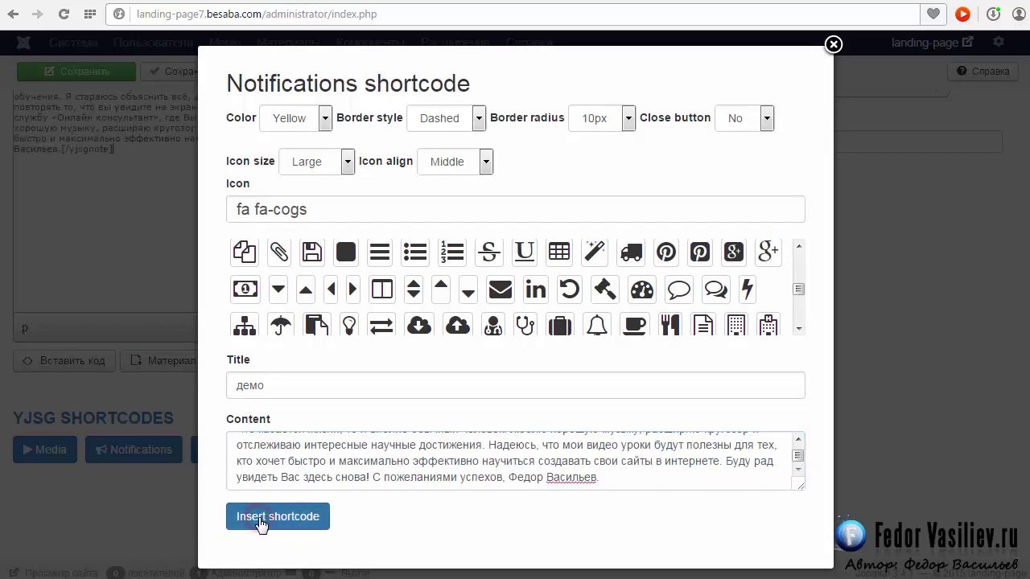
click(833, 44)
scroll(411, 413, up, 3)
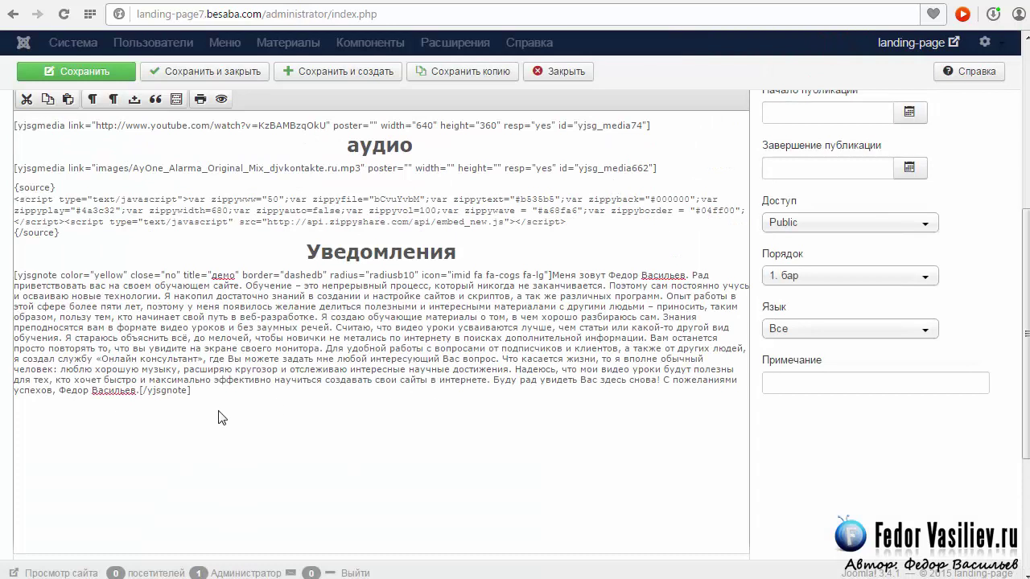
Step: Save the Видео-аудио module with the inserted notification shortcode
triple_click(195, 383)
click(208, 374)
click(87, 71)
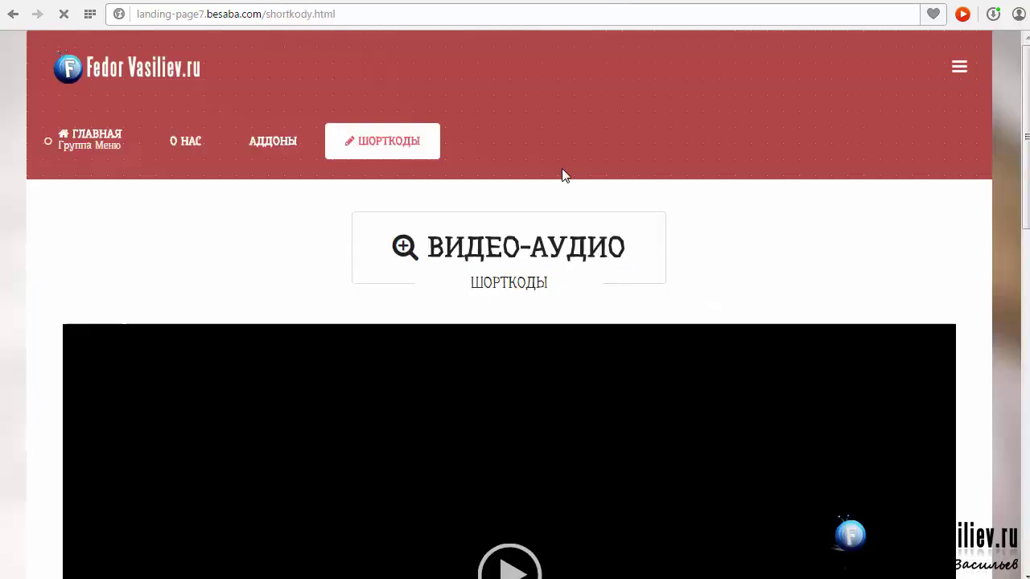
Step: Examine the yellow notification under the Уведомления heading on the published shortcodes page
scroll(563, 175, down, 8)
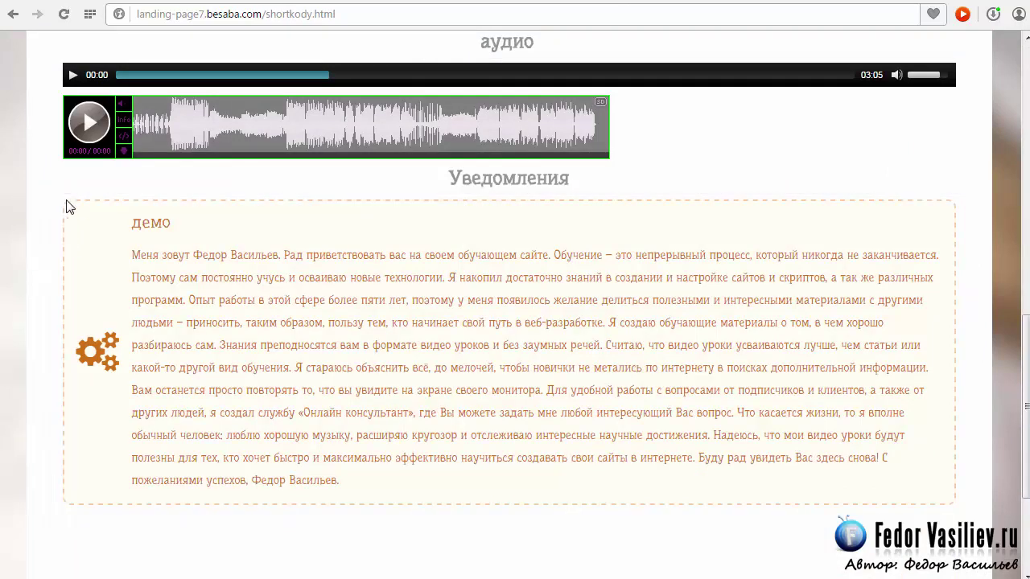
scroll(92, 363, up, 2)
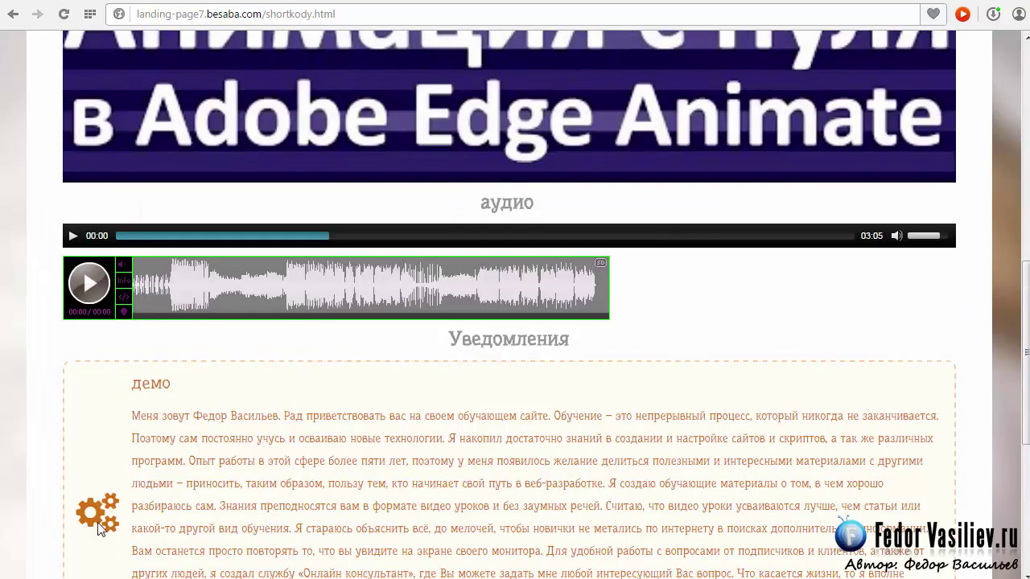
scroll(156, 450, up, 3)
Step: Start another notification shortcode in the Видео-аудио module with the Green color and the Default icon size
scroll(156, 451, down, 5)
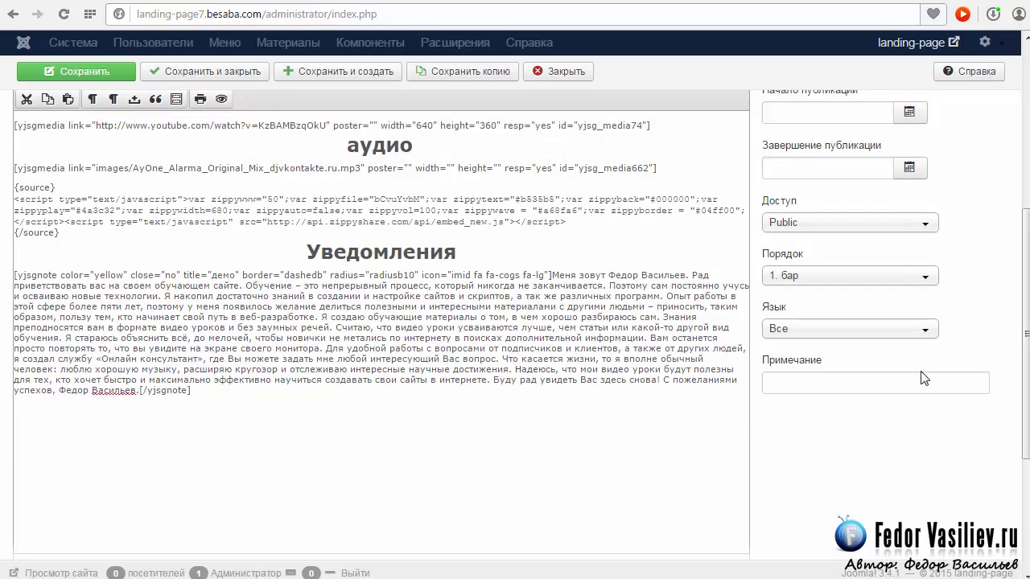
scroll(515, 322, down, 5)
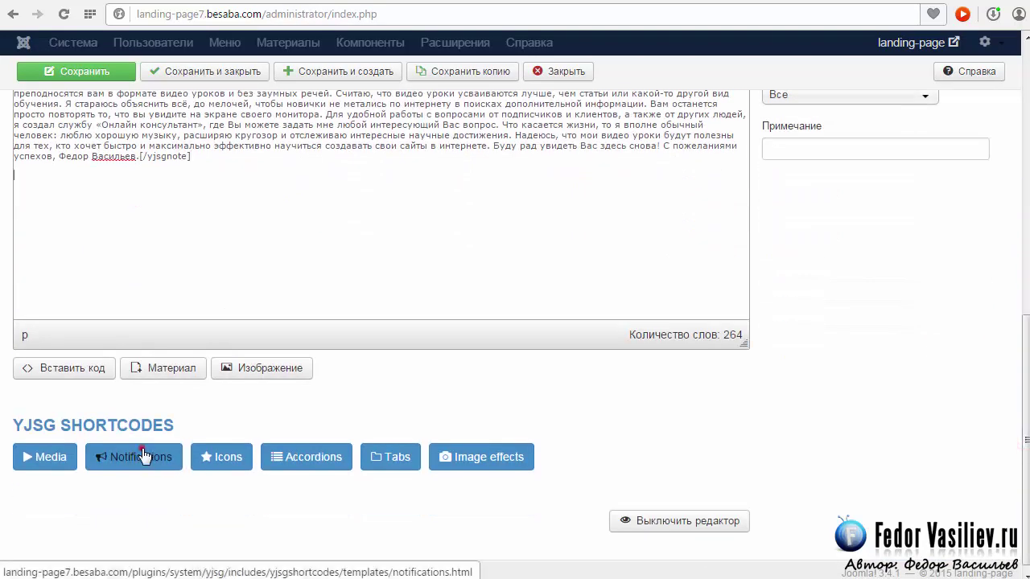
click(139, 456)
click(294, 118)
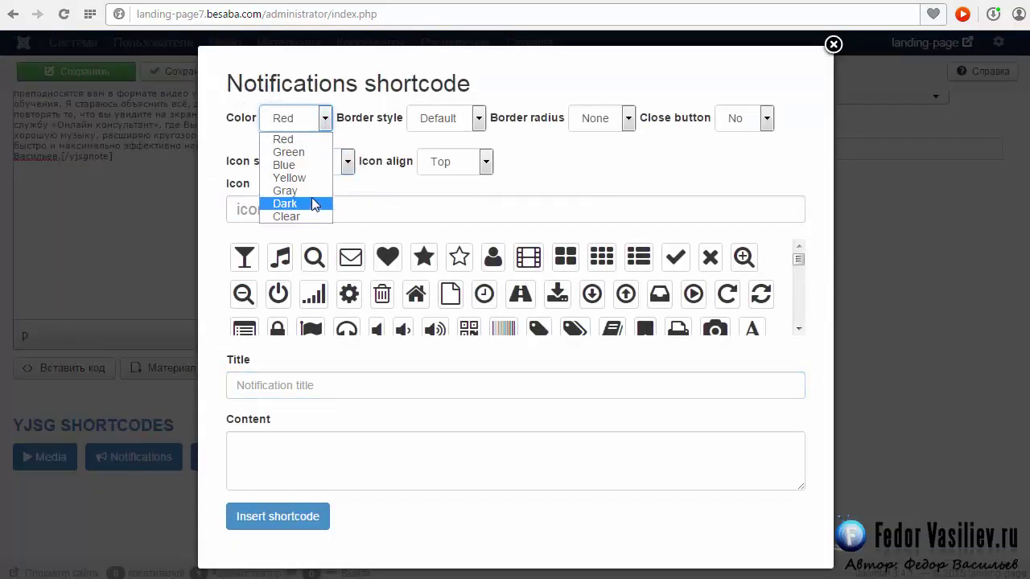
click(297, 152)
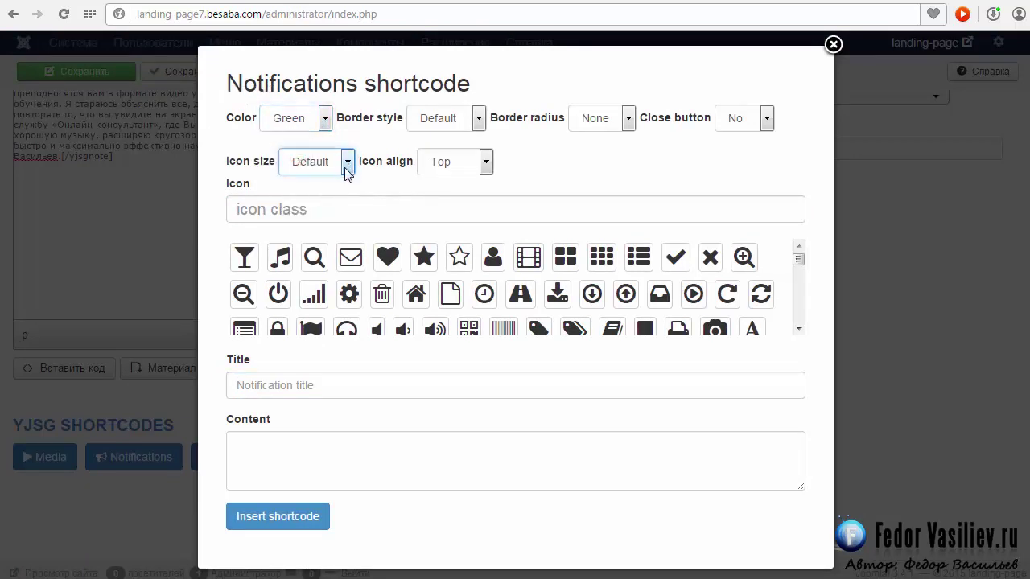
click(347, 161)
click(314, 178)
Step: Set the notification's border style to None and border radius to 2px, and enable its close button
click(478, 119)
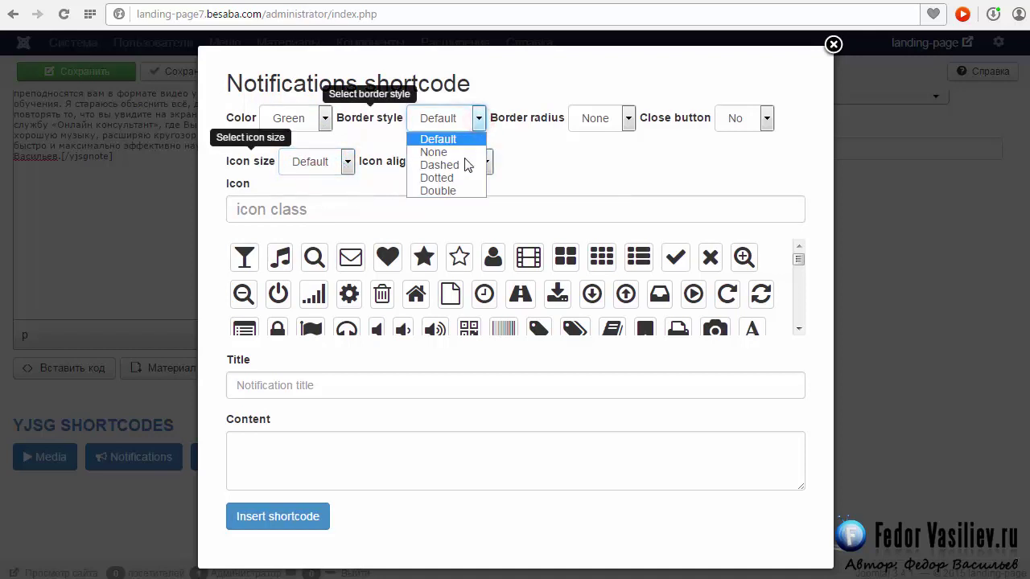
click(460, 150)
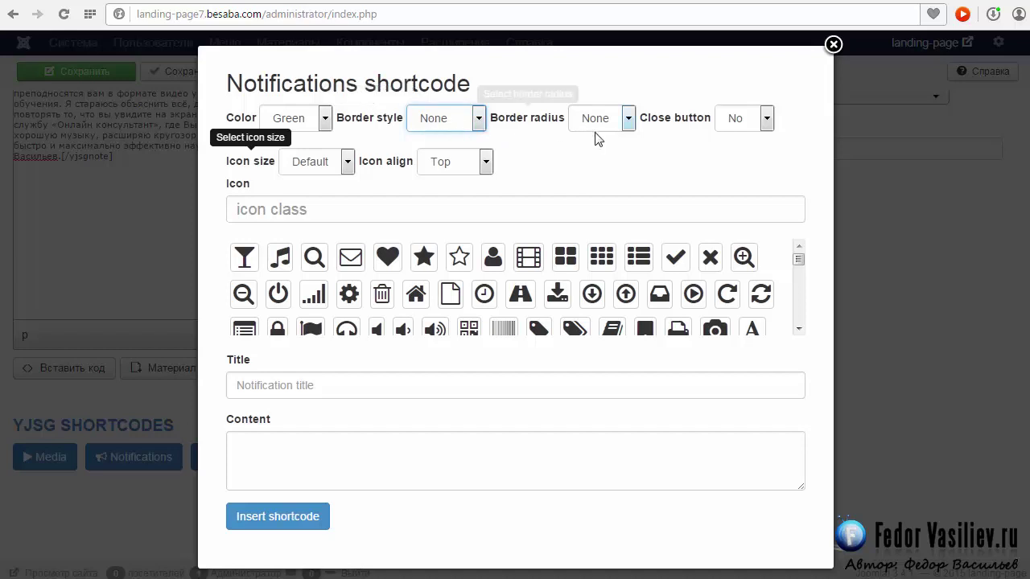
click(627, 118)
click(614, 161)
click(766, 119)
click(757, 149)
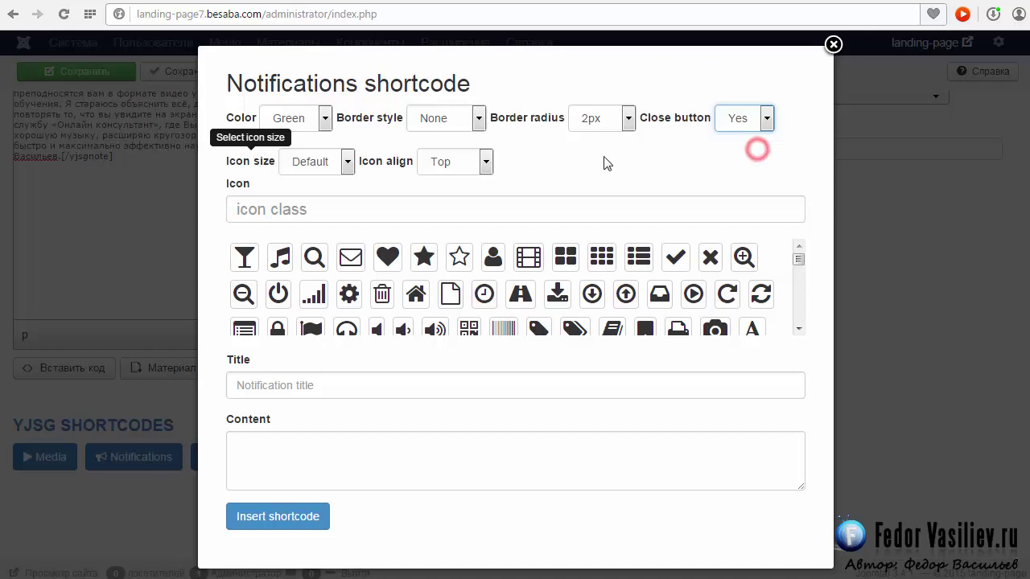
Step: Align the notification's icon to Bottom and choose the music icon (fa fa-music)
click(486, 162)
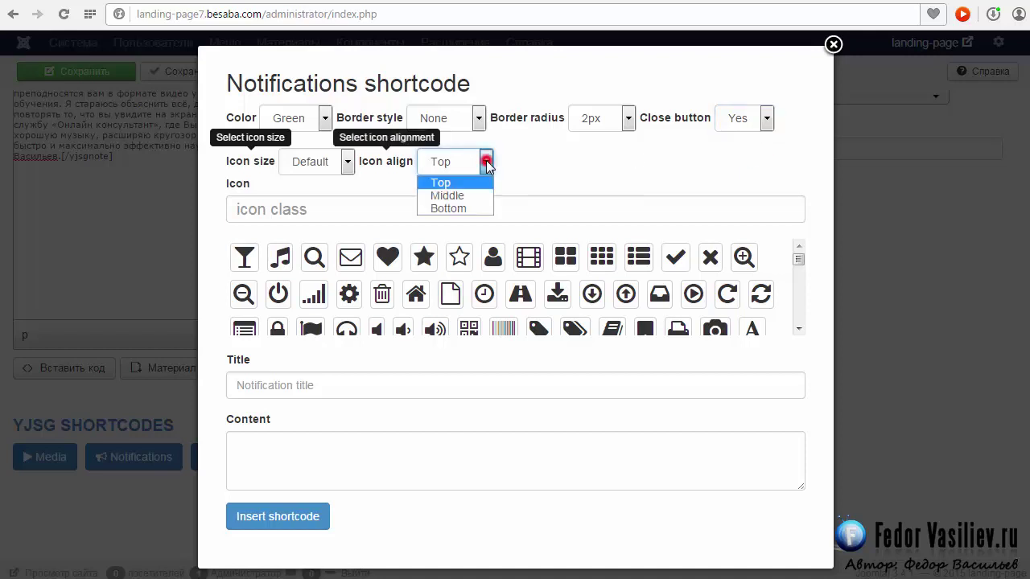
click(463, 210)
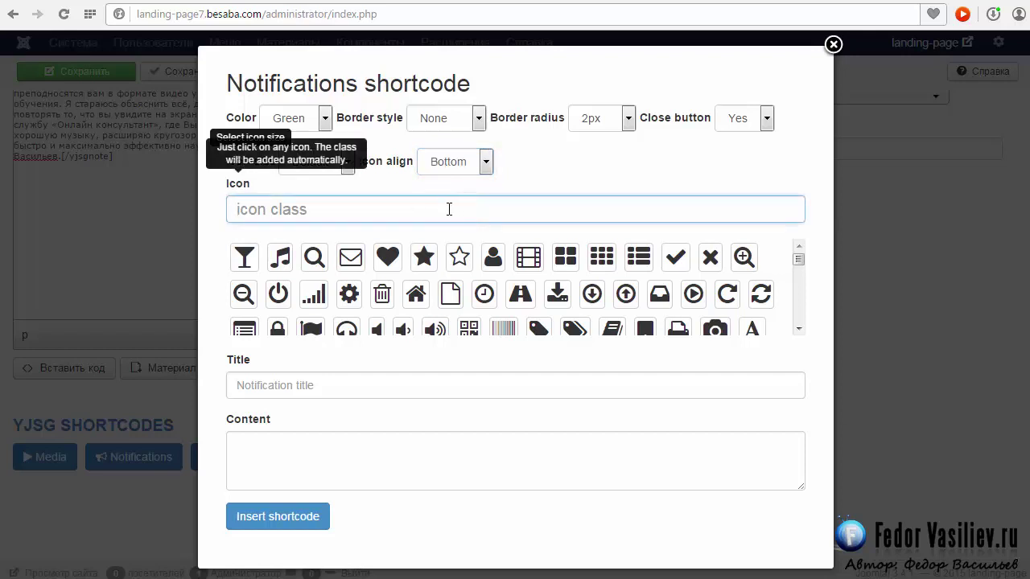
click(280, 257)
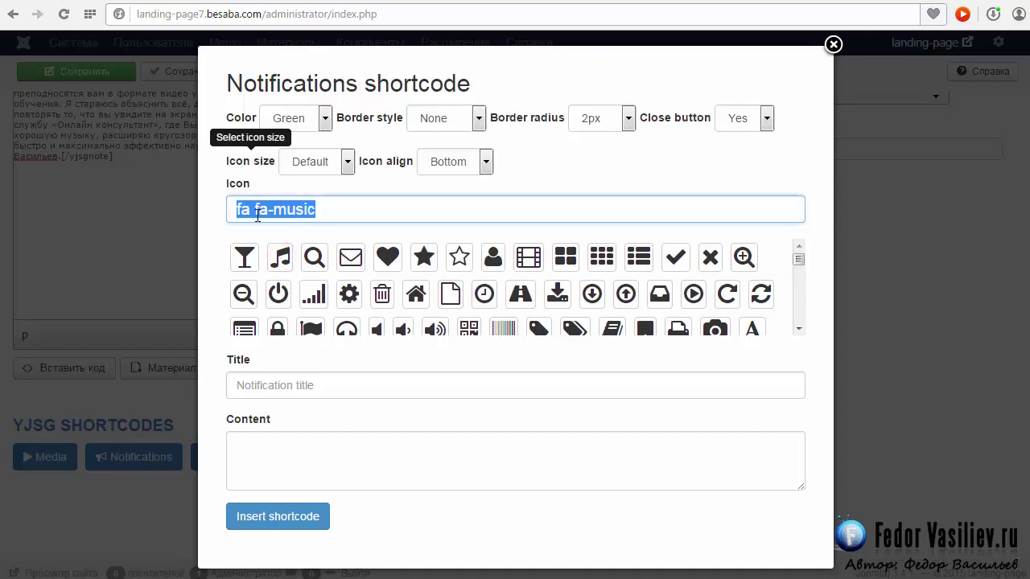
Step: Enter "демо" as both the title and the content of the notification
click(288, 384)
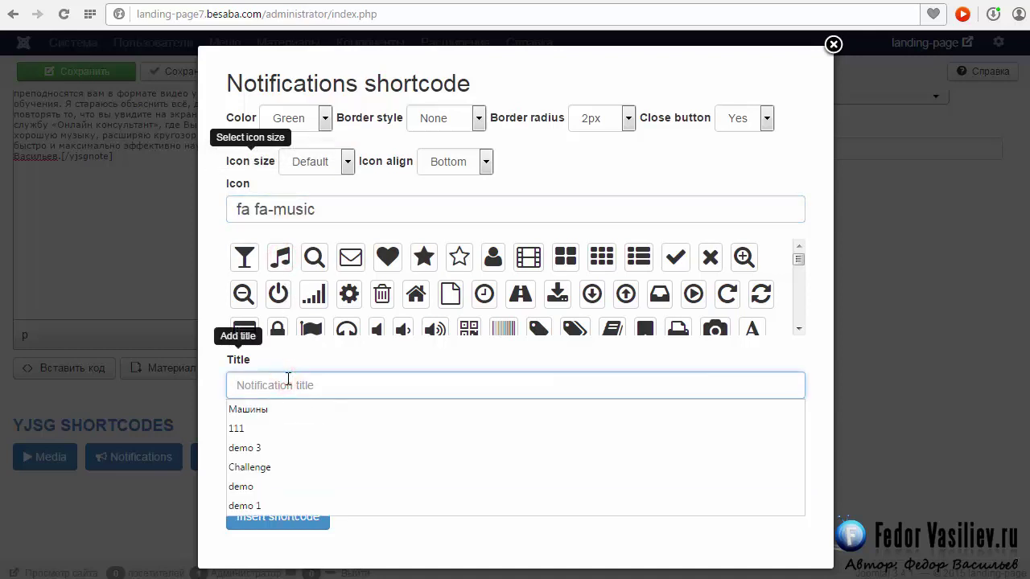
text(демо)
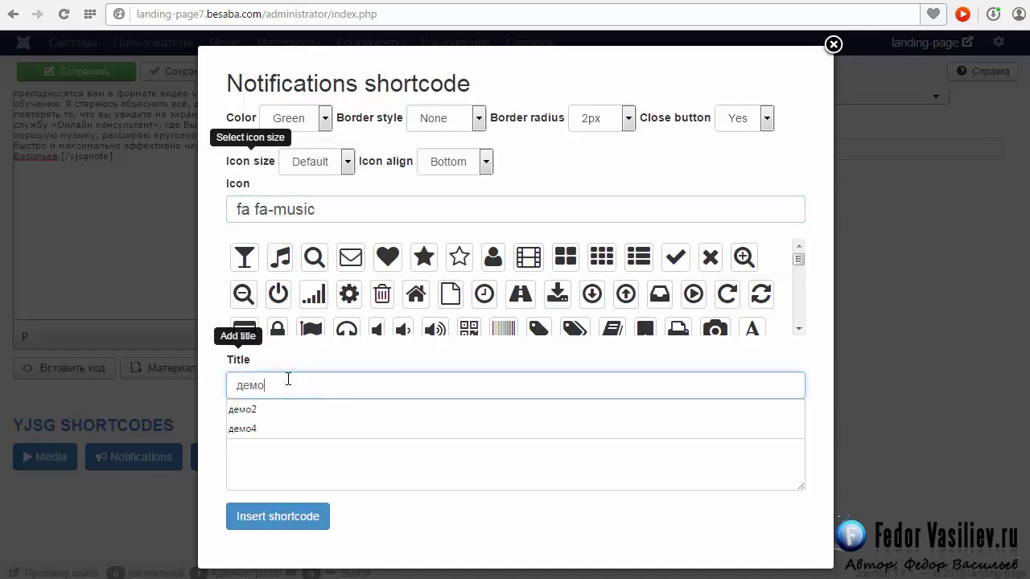
click(289, 478)
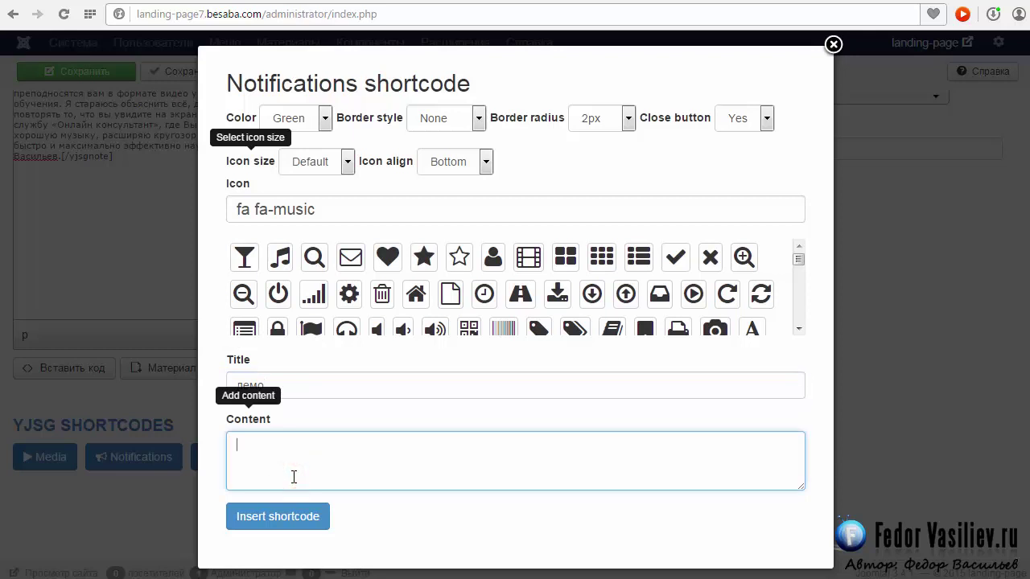
Step: Insert the green notification shortcode below the yellow one and save the Видео-аудио module
click(286, 517)
click(833, 45)
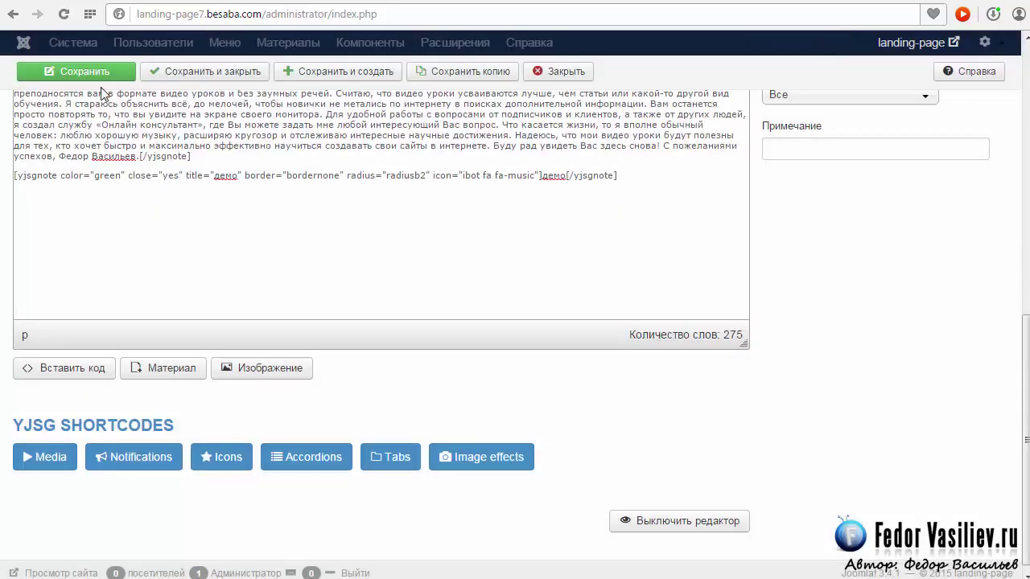
click(98, 74)
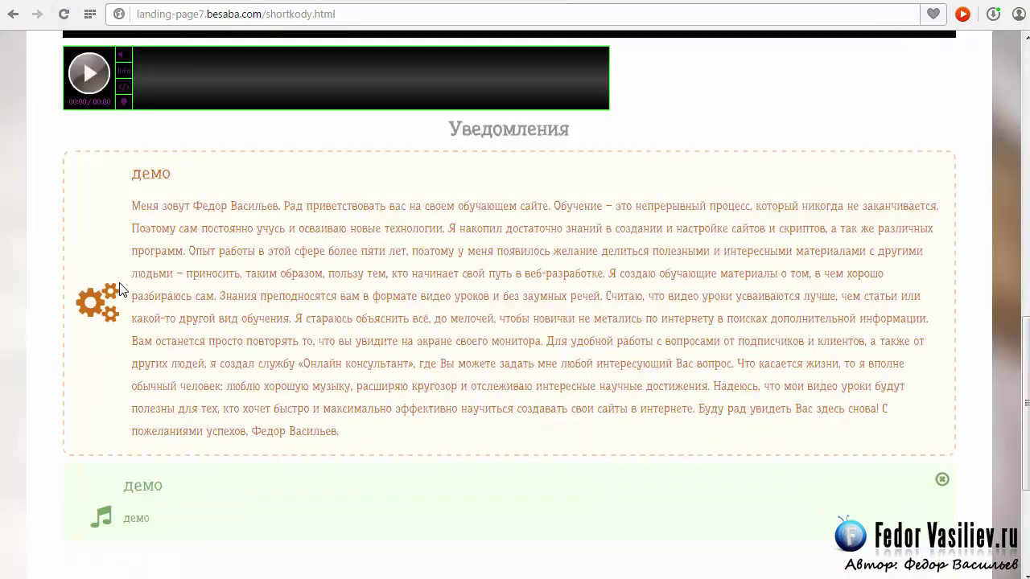
Step: Compare the green notification, its music icon and close button with the yellow notification on the published page
scroll(62, 412, up, 2)
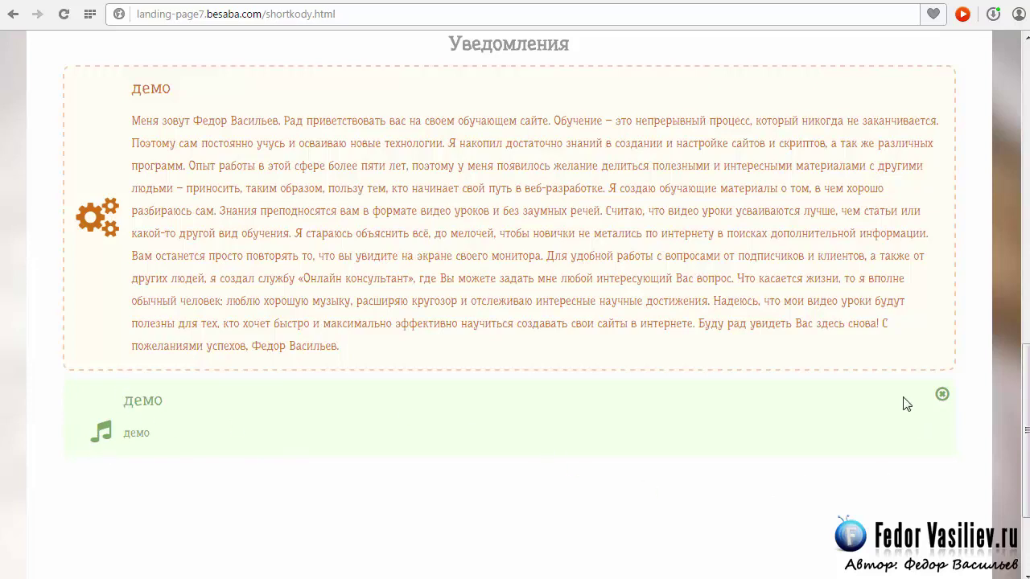
scroll(512, 342, up, 2)
scroll(516, 325, down, 2)
scroll(564, 258, down, 2)
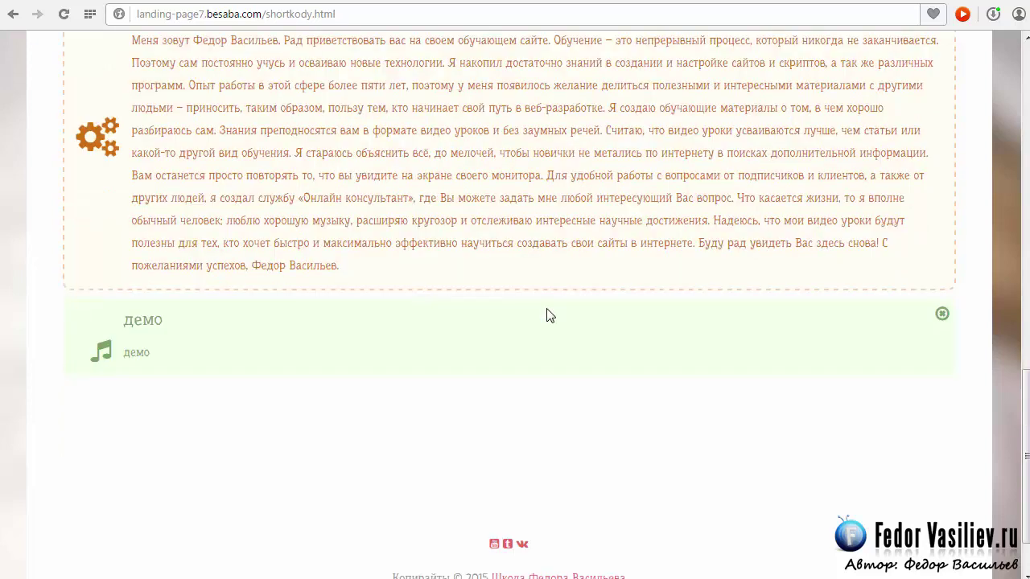
scroll(577, 309, up, 2)
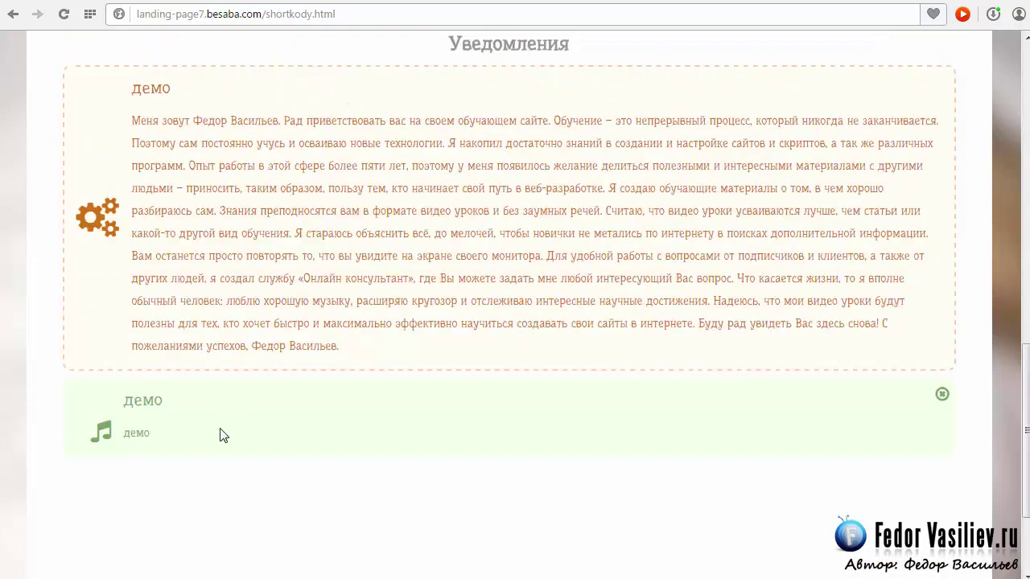
Step: Return to the module editor, start an icon shortcode below the green notification and set its size to 5x
click(536, 10)
scroll(498, 297, down, 10)
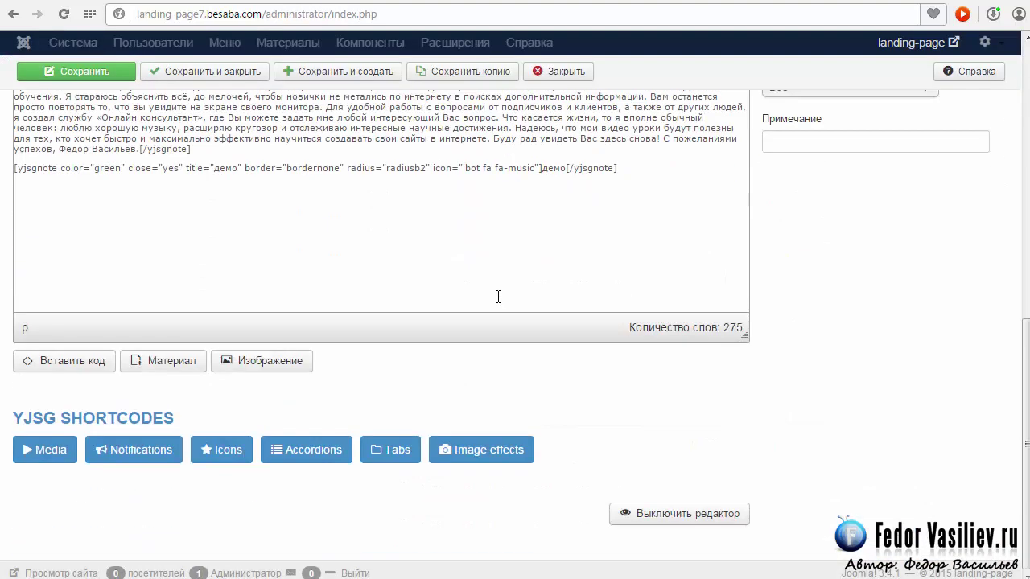
click(676, 184)
click(221, 450)
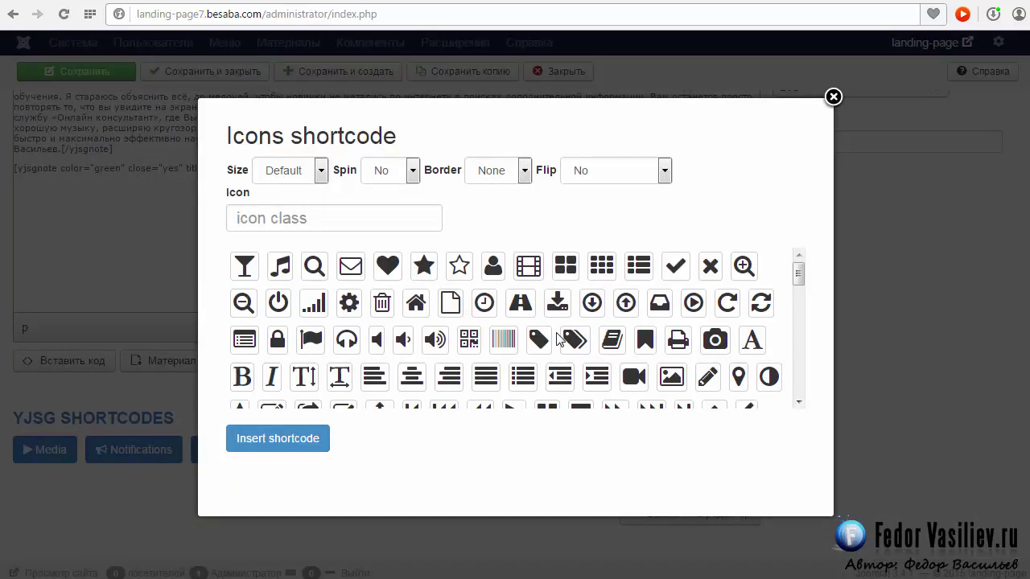
drag(799, 282, 819, 214)
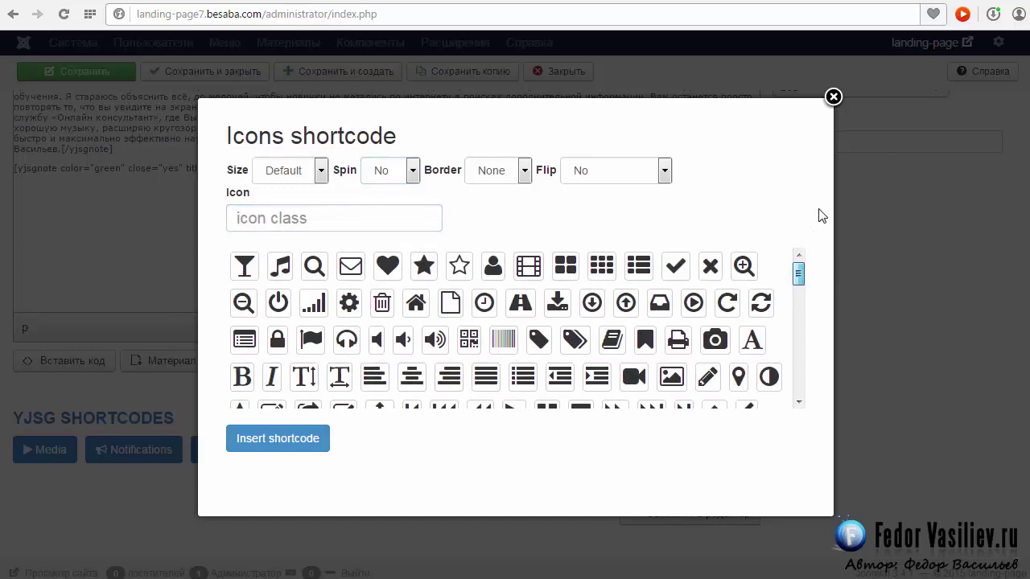
click(322, 174)
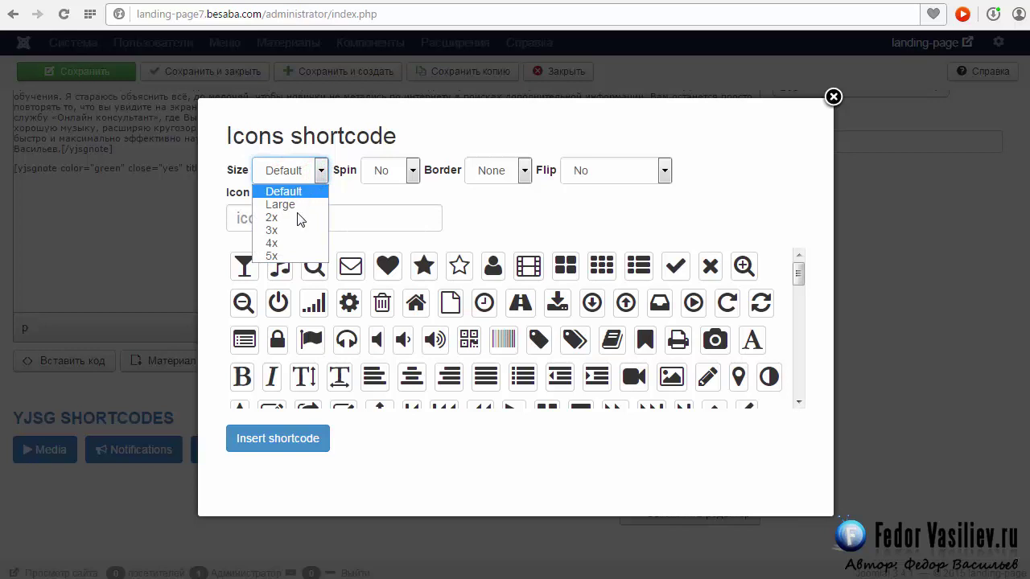
click(272, 260)
key(Tab)
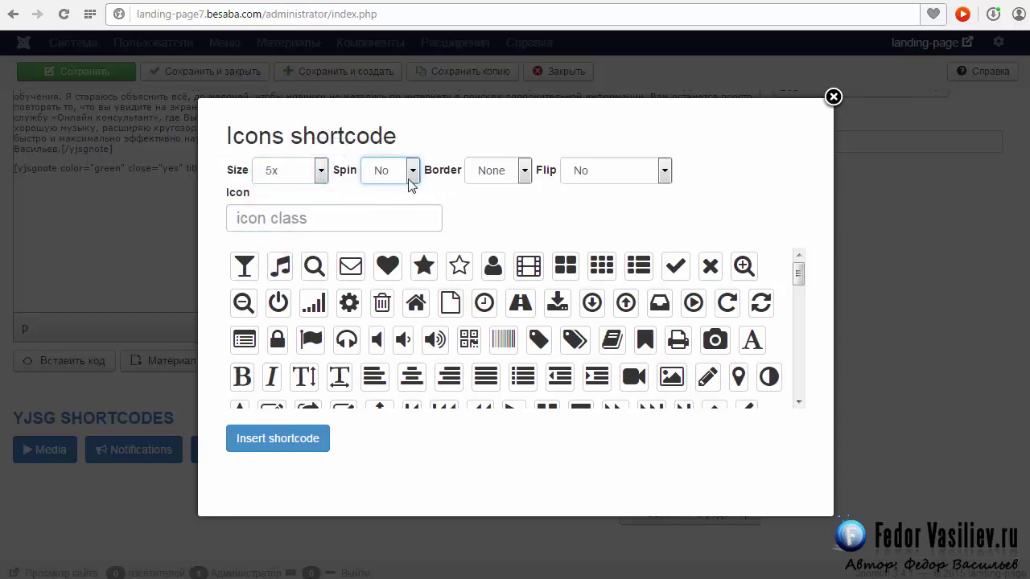
Step: Enable both the Spin and the Border options for the icon shortcode
click(412, 172)
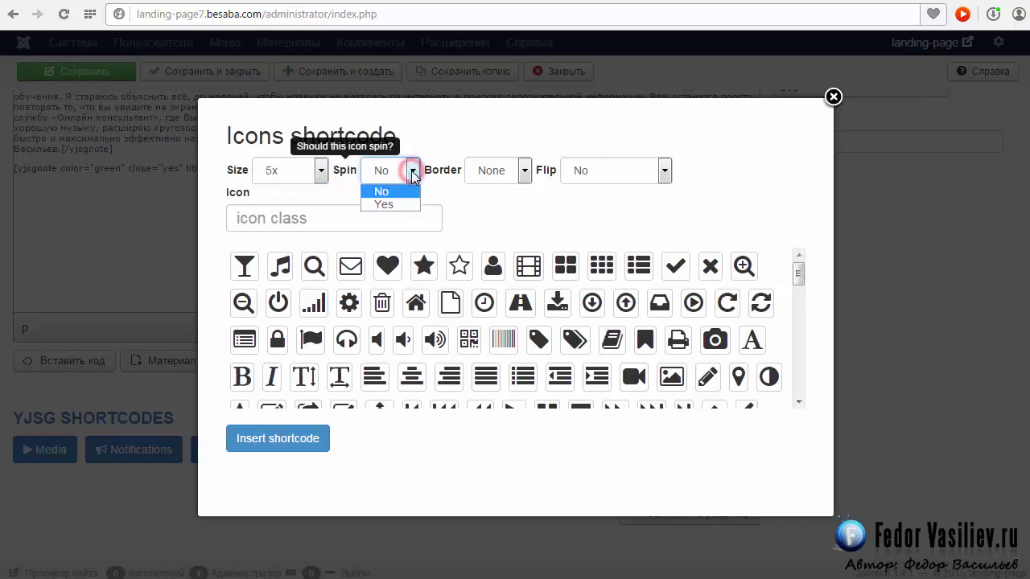
click(348, 173)
click(413, 172)
click(378, 204)
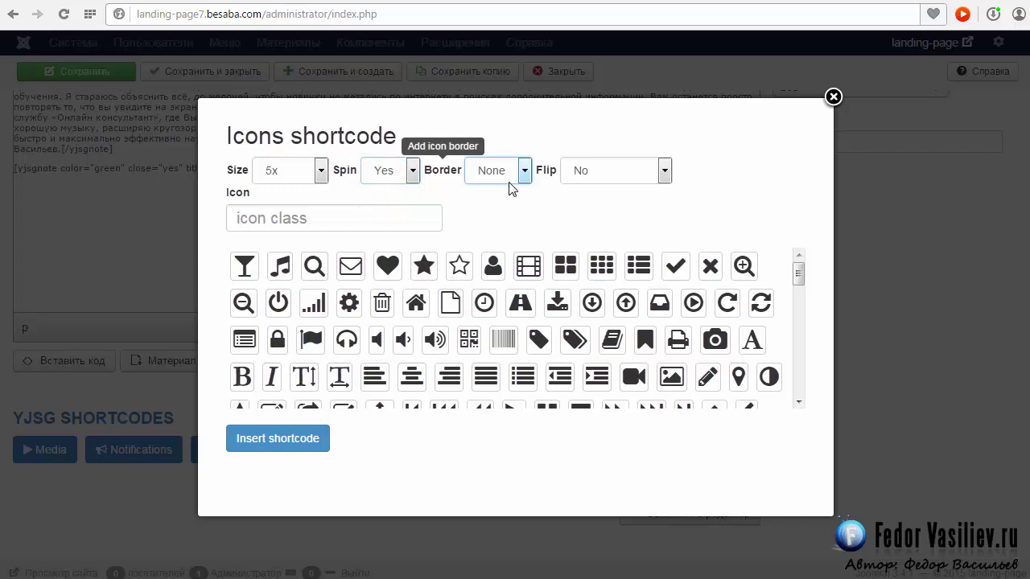
click(526, 172)
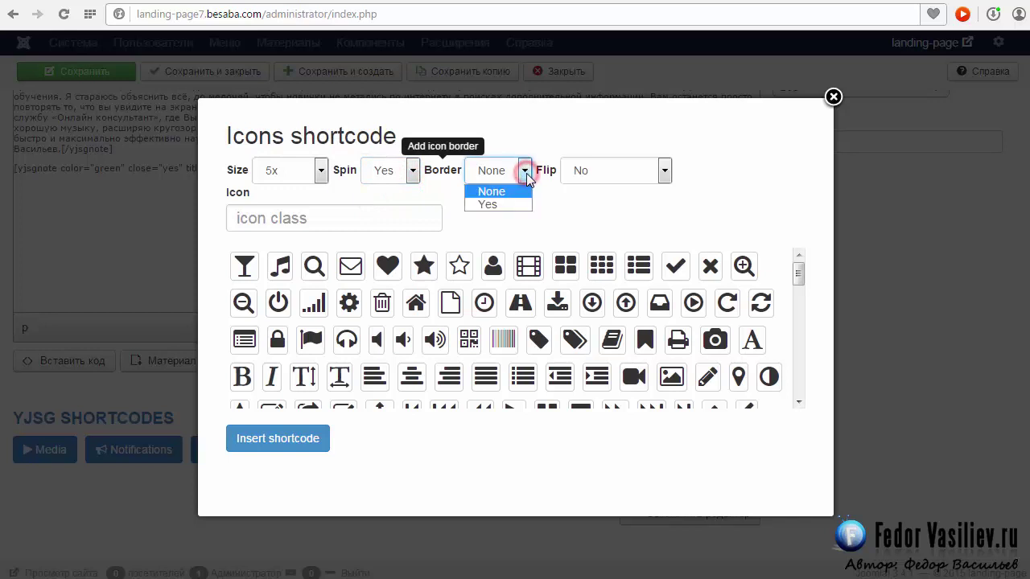
click(505, 204)
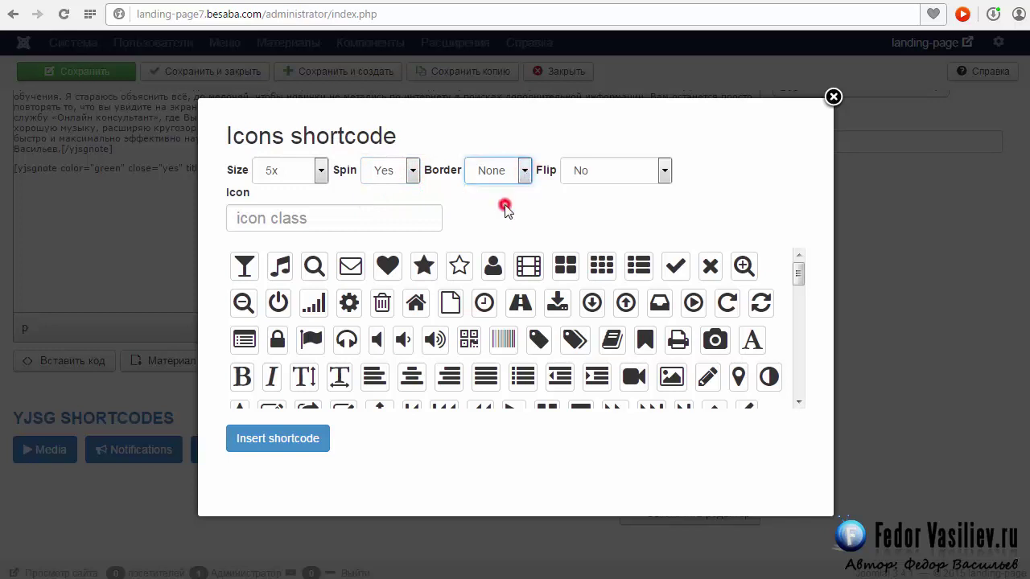
Step: Set the icon shortcode's Flip option to 90
click(665, 171)
click(665, 171)
click(665, 172)
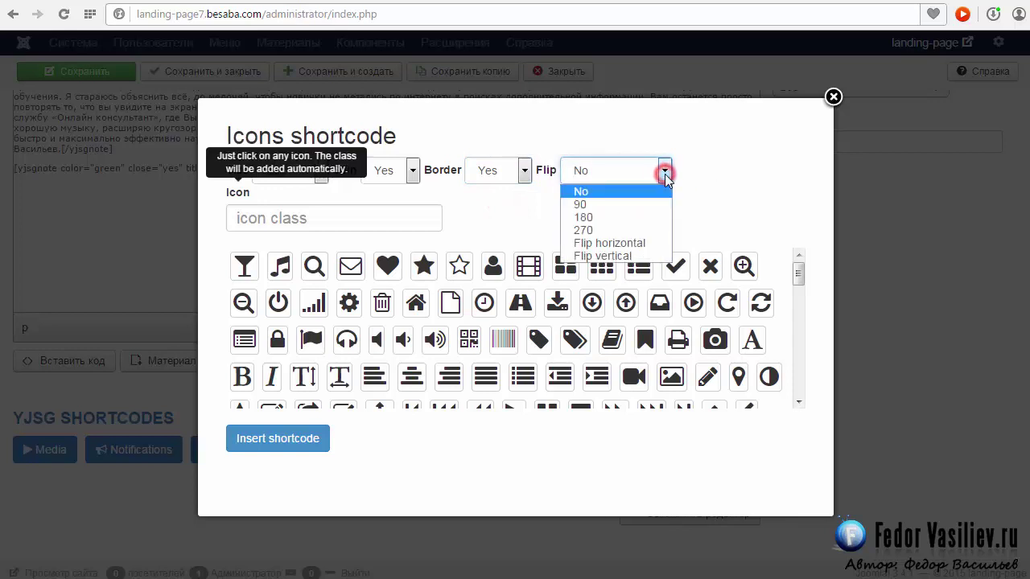
click(593, 206)
Step: Choose the thumbs-up icon (fa fa-thumbs-o-up), insert the icon shortcode into the module content and close the shortcode dialog
scroll(377, 312, down, 2)
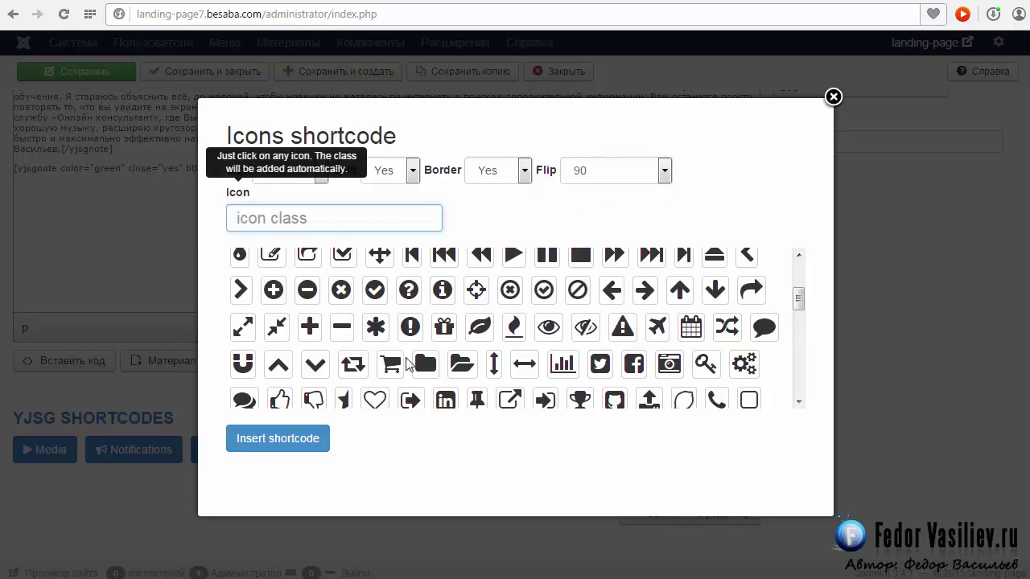
scroll(495, 356, down, 2)
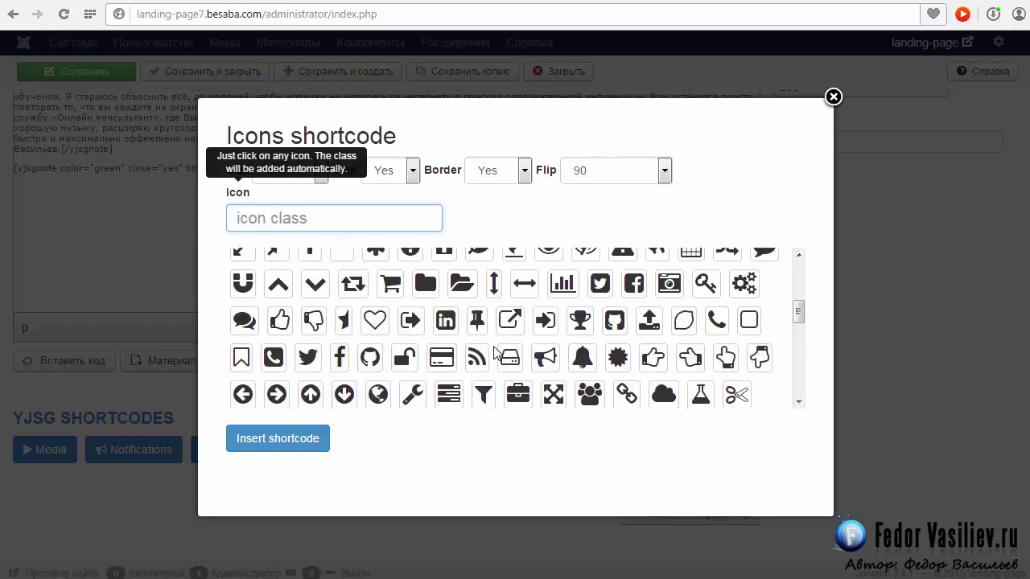
click(279, 321)
click(259, 448)
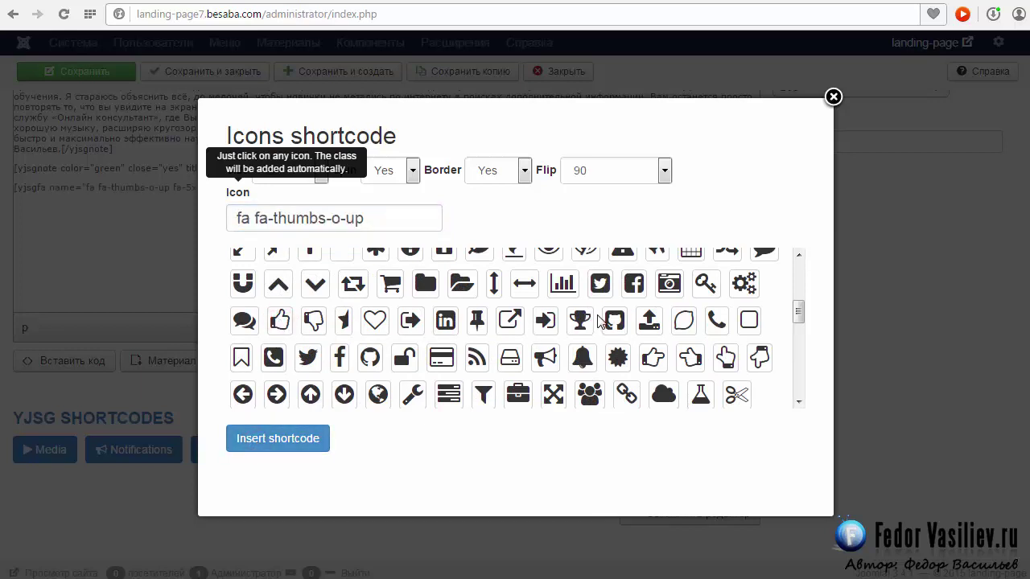
click(834, 97)
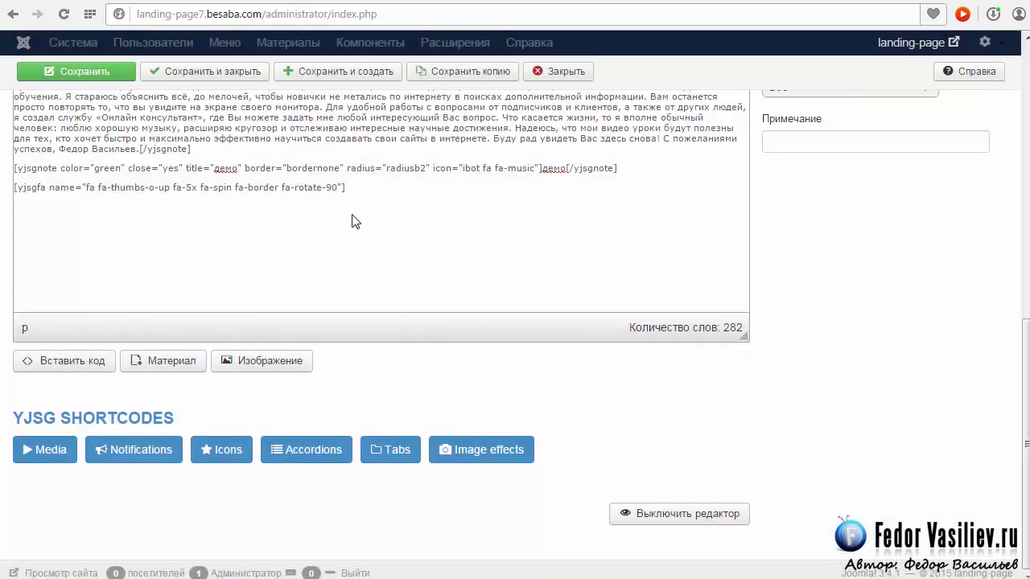
Step: Save the module with the new thumbs-up icon shortcode, reload the published shortcodes page and view the icon below the green notification
drag(353, 187, 13, 190)
scroll(906, 349, up, 2)
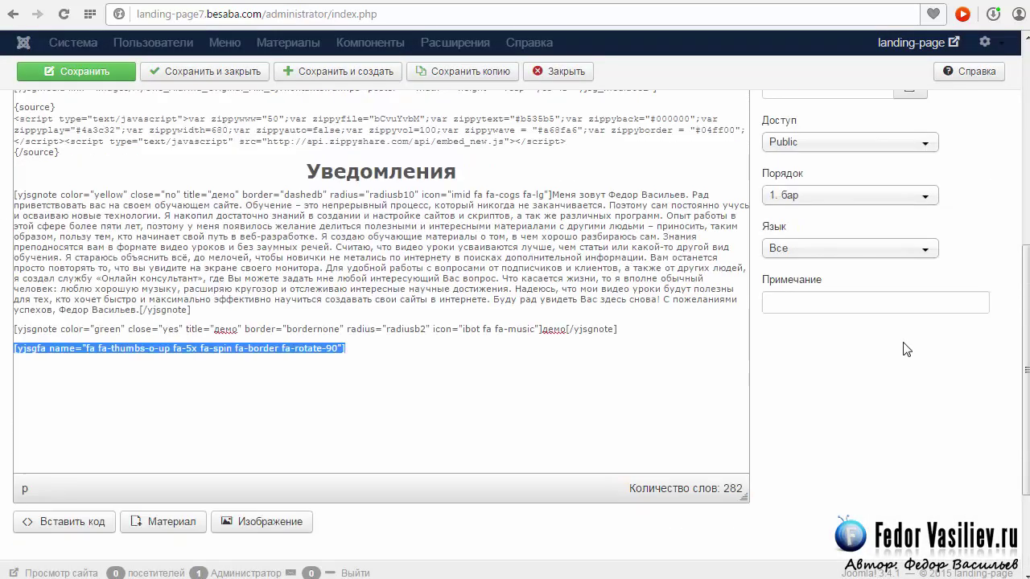
click(80, 71)
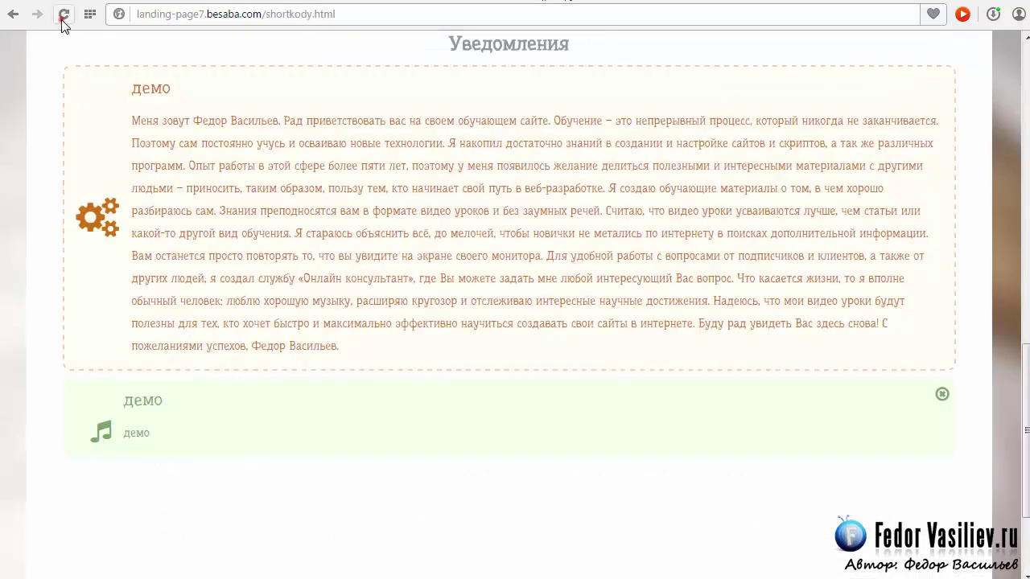
click(63, 17)
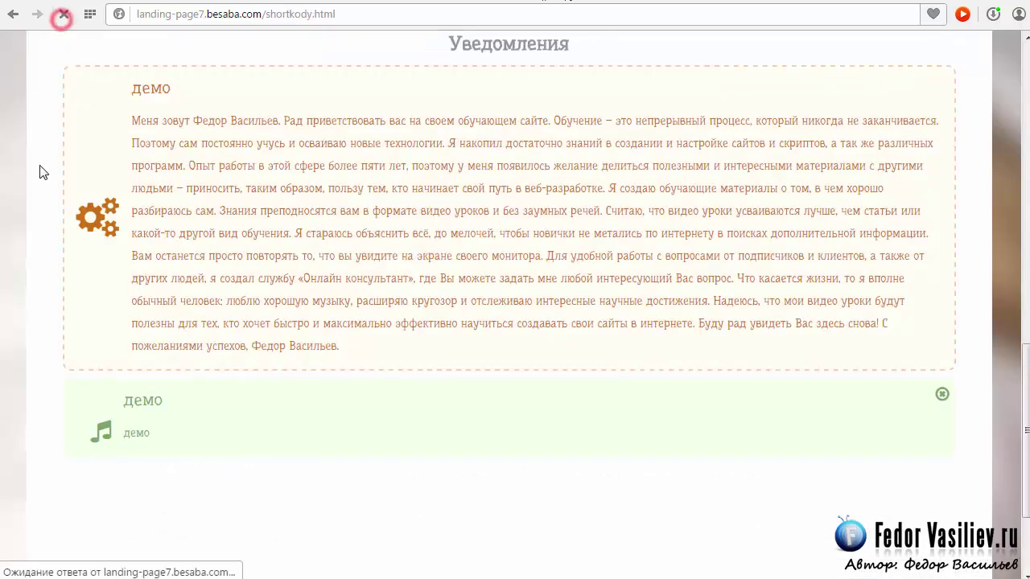
scroll(138, 230, down, 10)
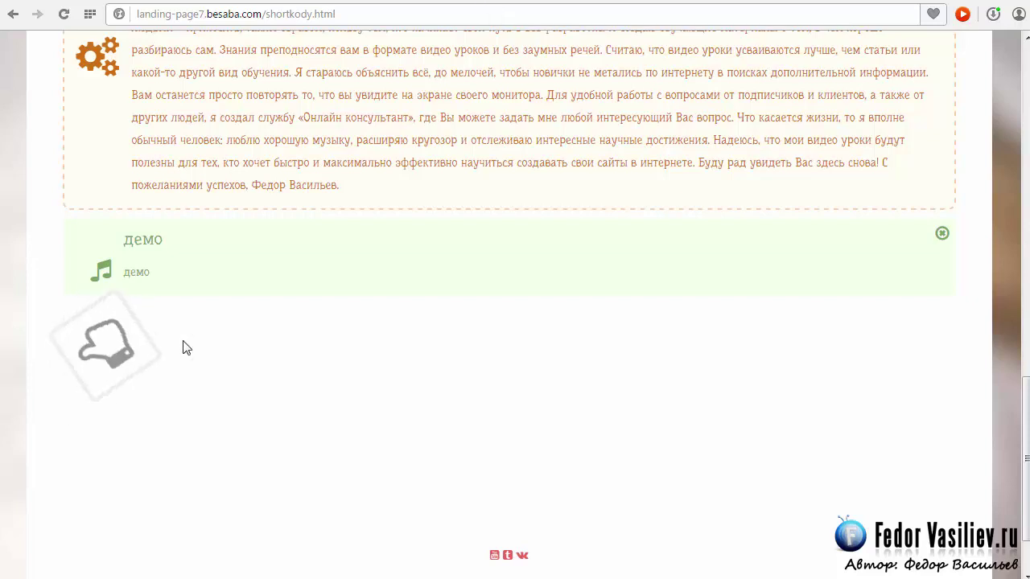
scroll(184, 347, down, 2)
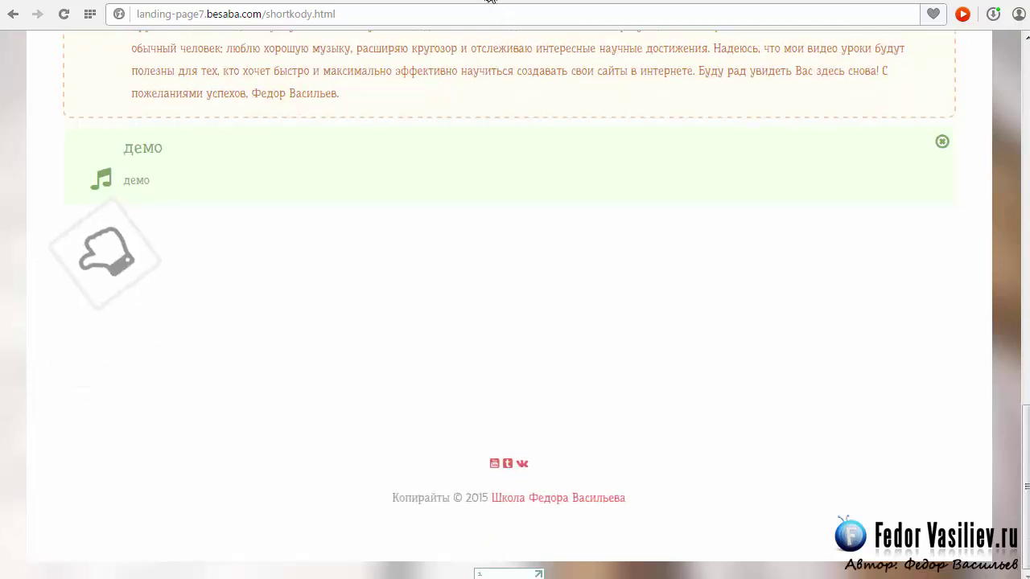
Step: Return to the module editor, start a second icon shortcode below the thumbs-up one and set its size to 5x
click(487, 4)
scroll(626, 455, down, 3)
scroll(625, 445, down, 3)
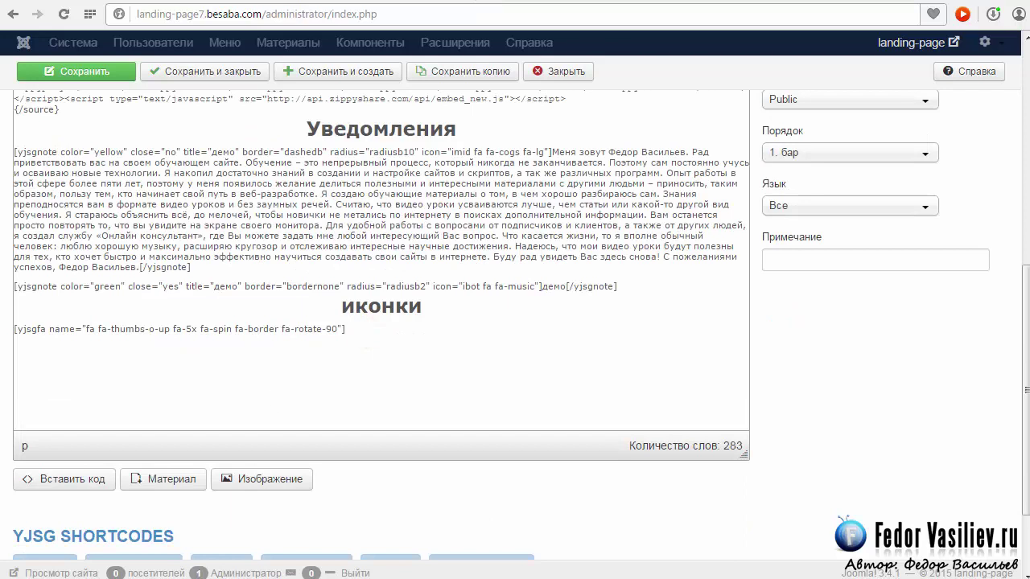
scroll(539, 494, down, 3)
click(219, 453)
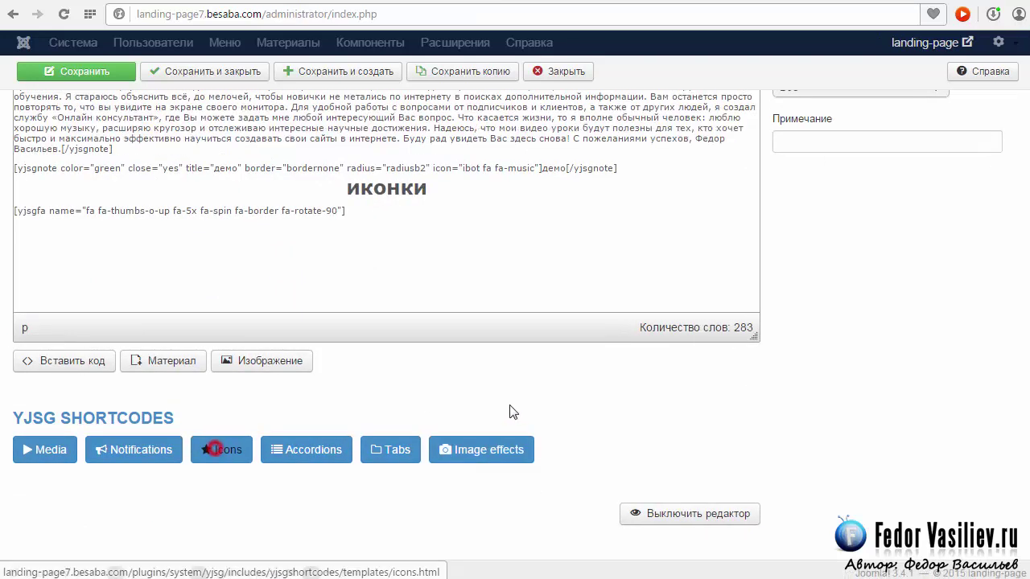
click(319, 170)
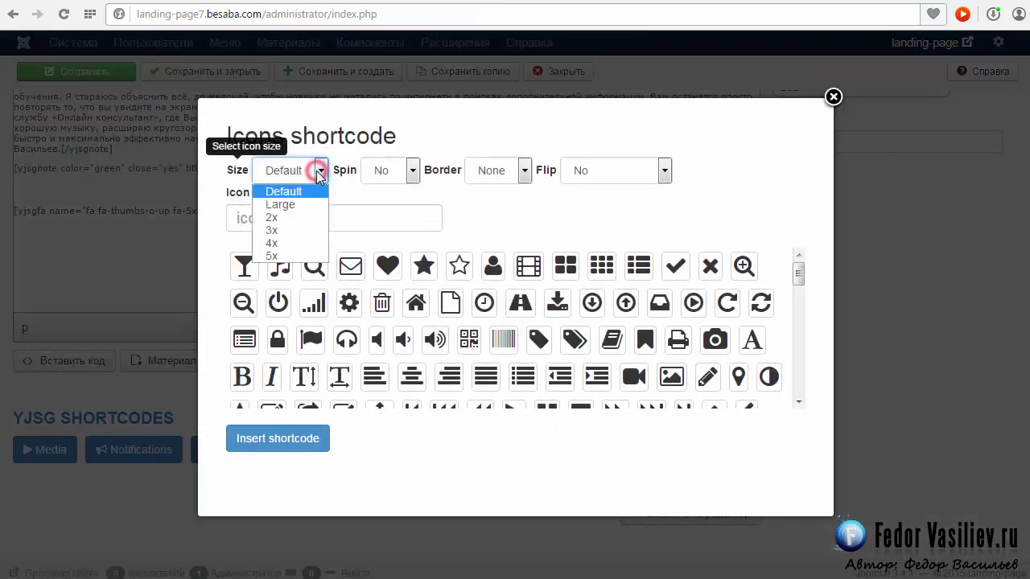
click(290, 256)
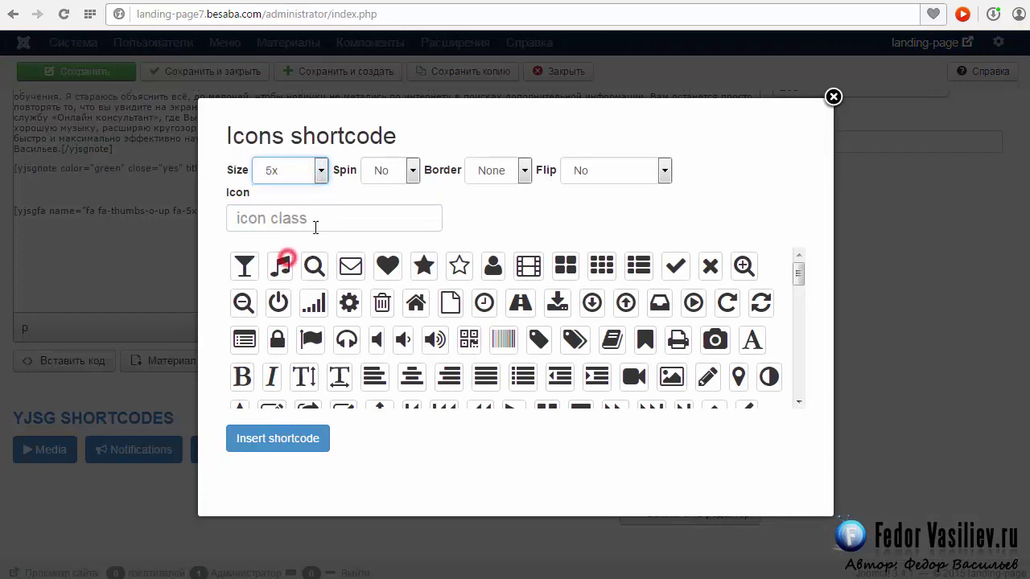
Step: Look up the Russian translation of "Spin" in Google Translate, return to the icon shortcode dialog and leave Spin set to No
click(408, 170)
click(391, 192)
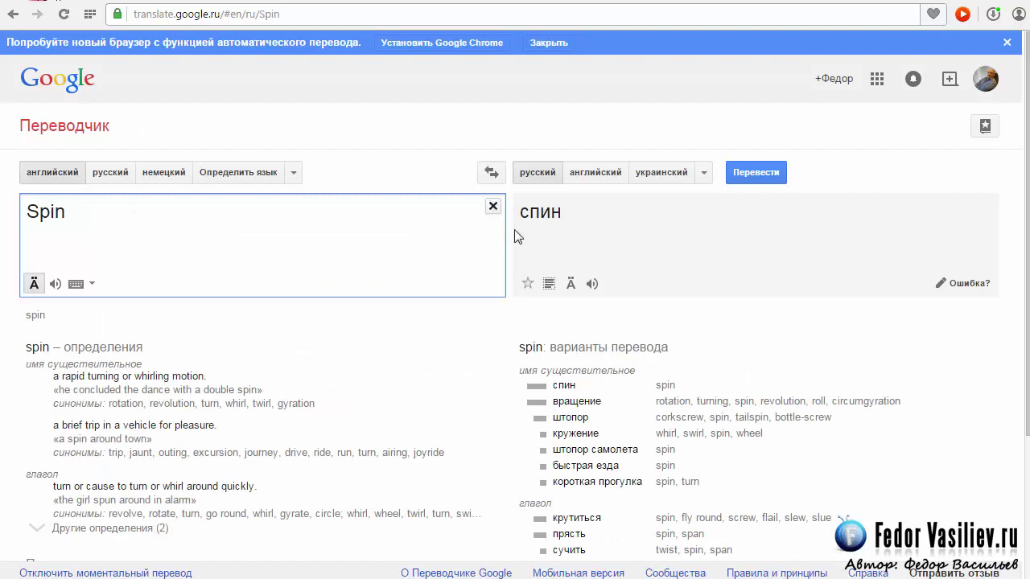
drag(611, 402, 553, 401)
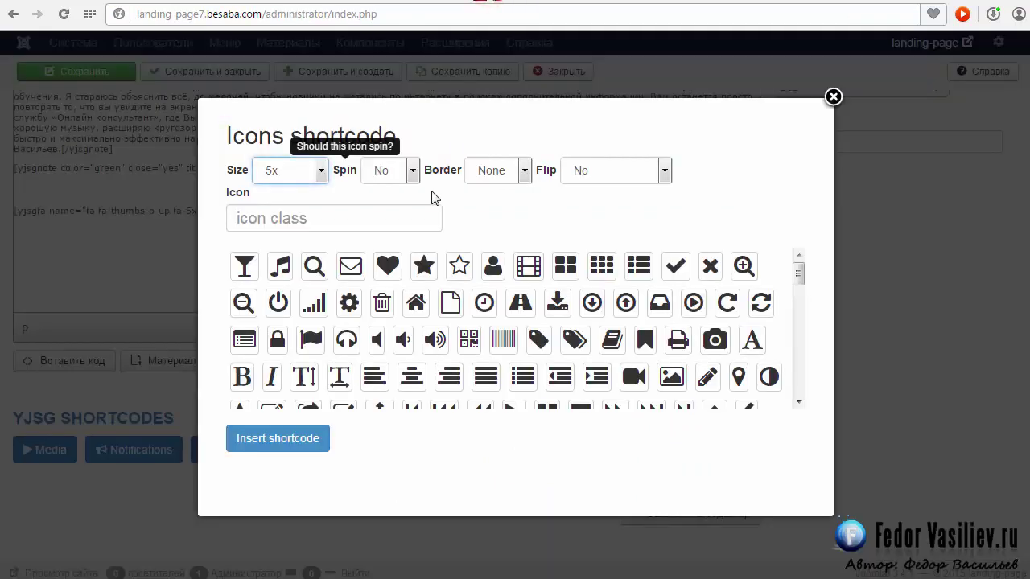
click(408, 177)
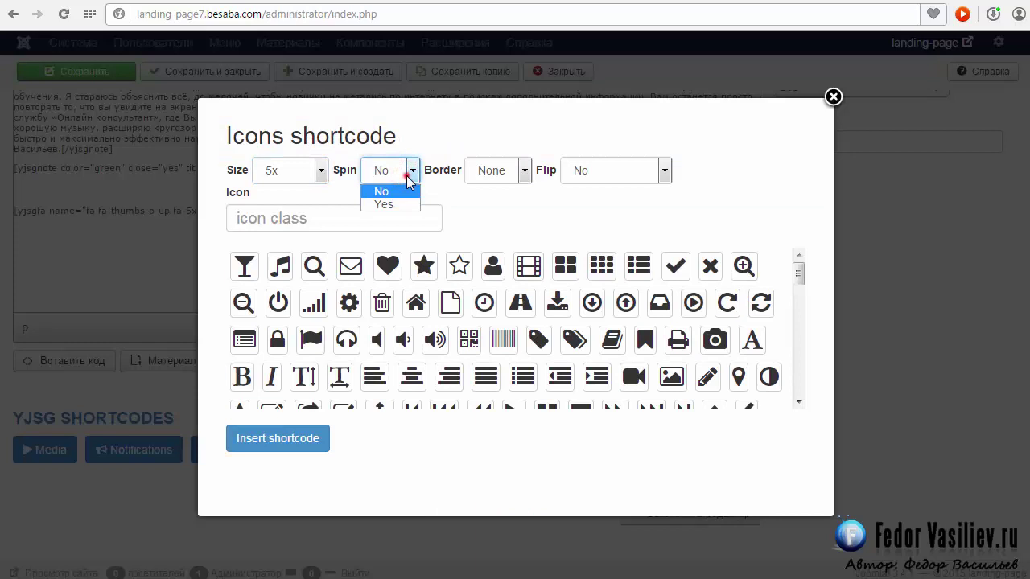
click(408, 177)
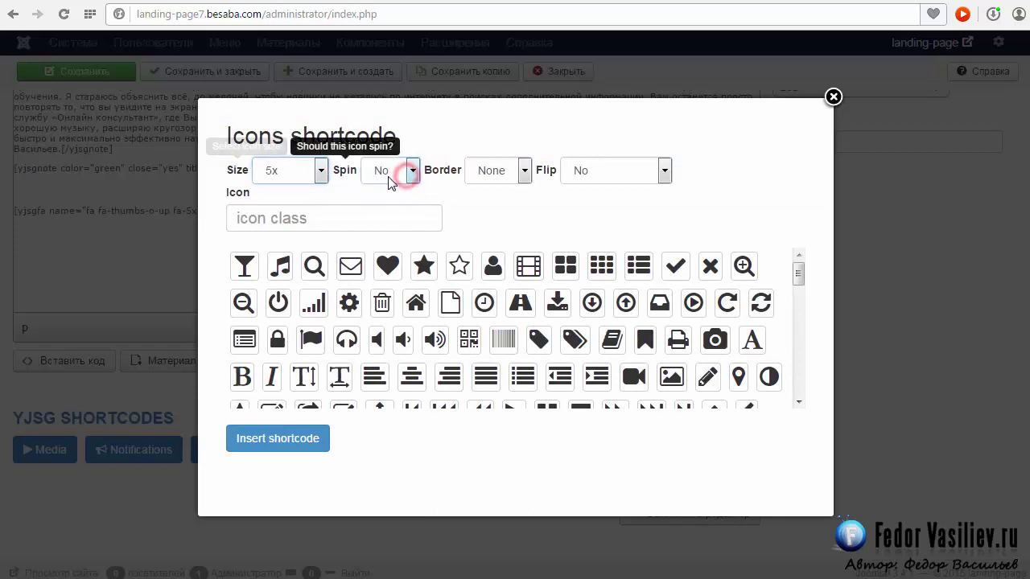
Step: Enable the Border option and set Flip to 90 for the second icon shortcode
click(523, 177)
click(523, 177)
click(523, 177)
click(492, 204)
click(664, 172)
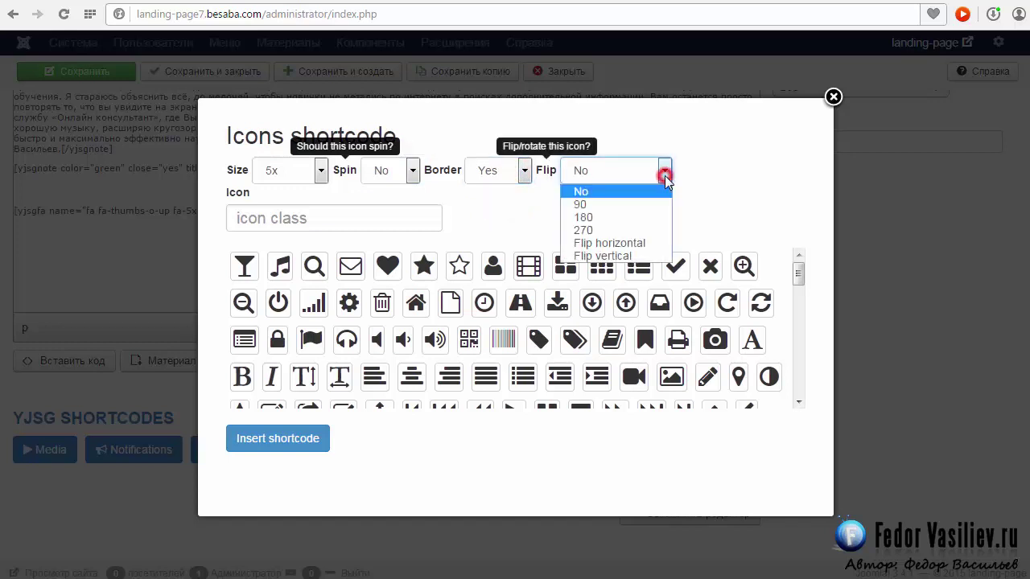
click(631, 209)
click(632, 218)
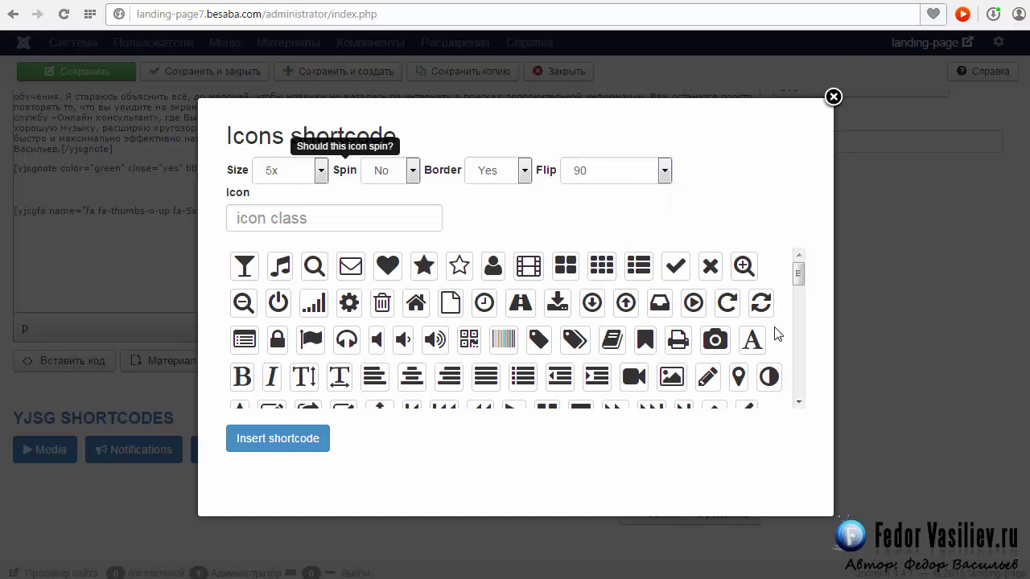
Step: Choose the check-mark icon (fa fa-check), insert its shortcode, close the dialog and save the module
click(678, 270)
click(276, 437)
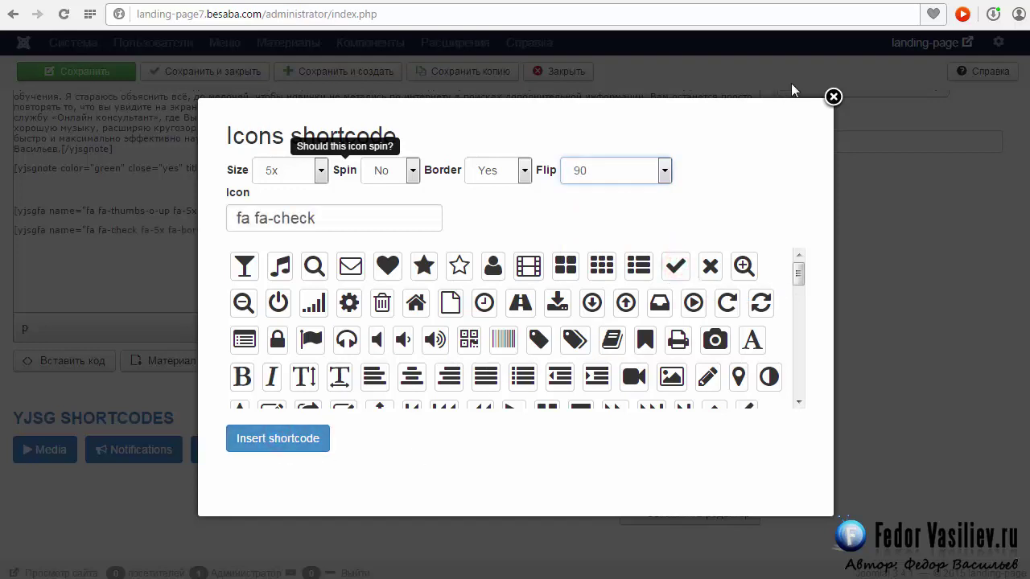
click(833, 97)
click(66, 71)
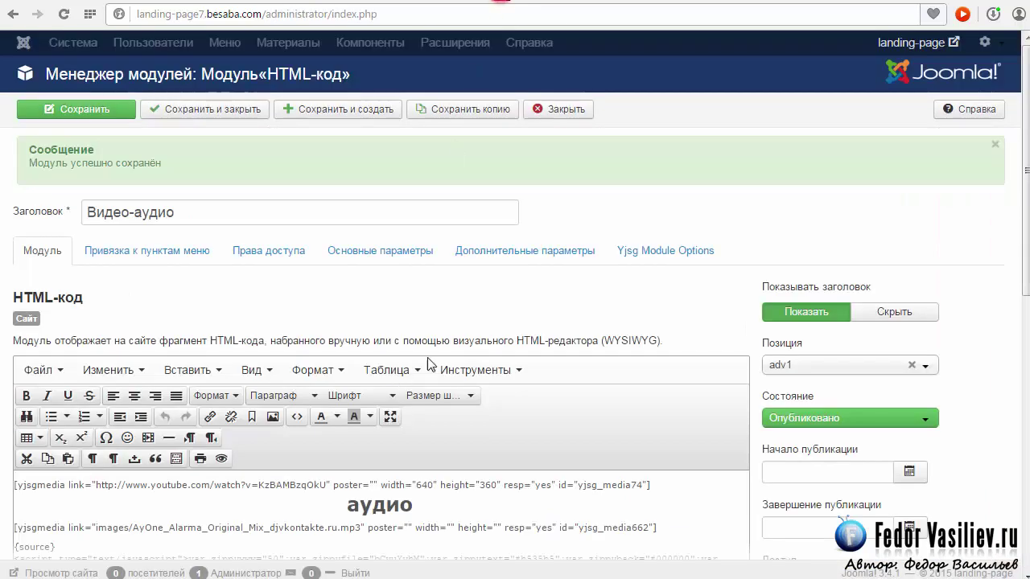
Step: Compare the rotation value in the check-mark shortcode with the icon on the published page and return to the module editor
scroll(429, 365, down, 3)
scroll(459, 319, down, 4)
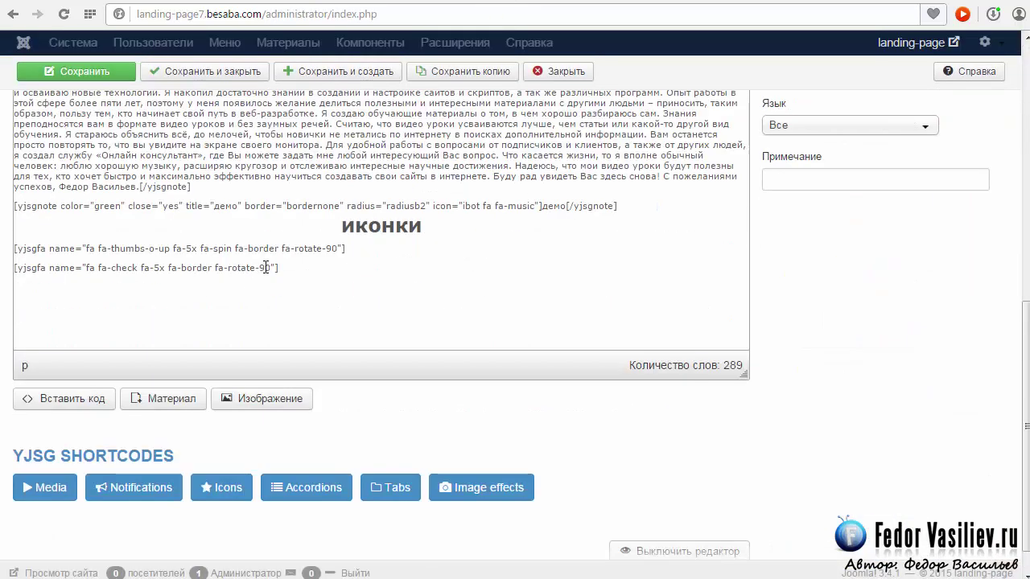
drag(271, 267, 237, 268)
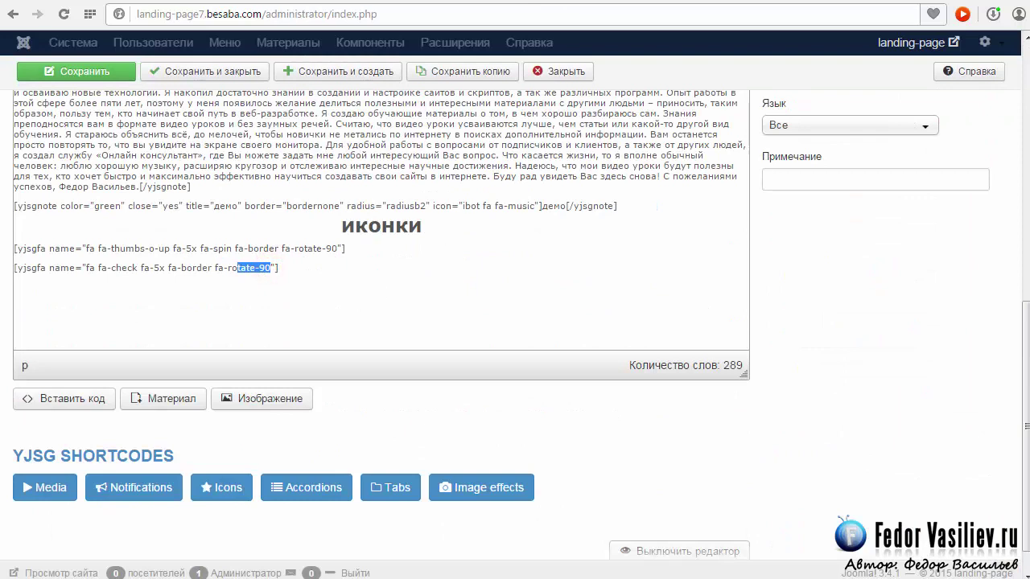
click(412, 2)
click(547, 2)
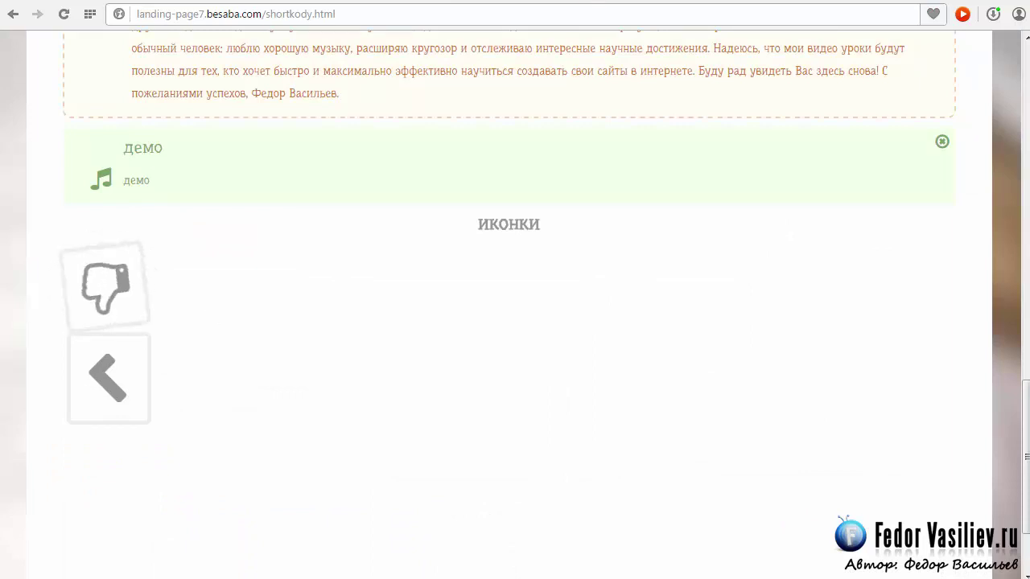
click(492, 3)
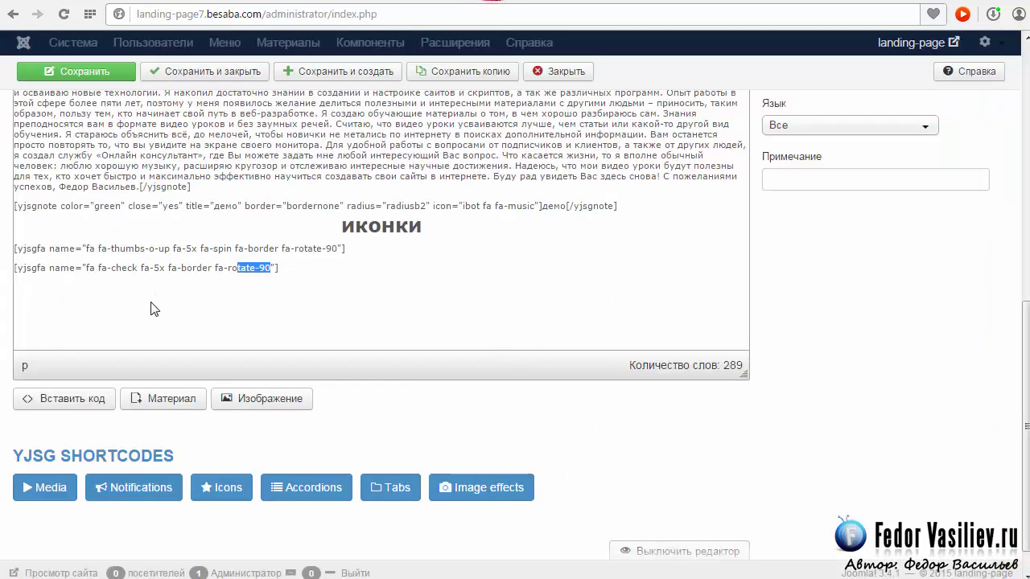
click(221, 488)
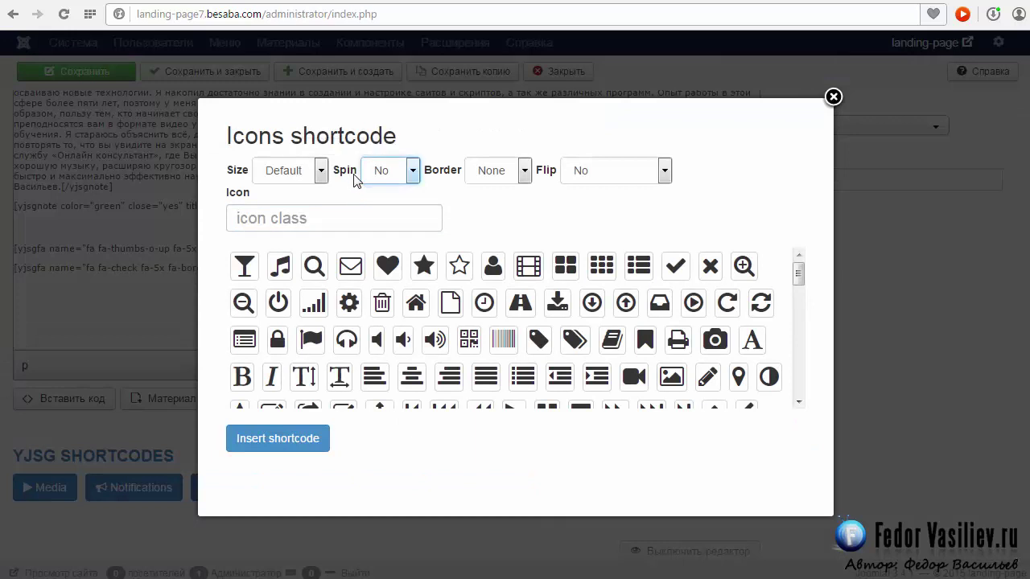
click(410, 175)
click(412, 176)
click(412, 175)
click(412, 175)
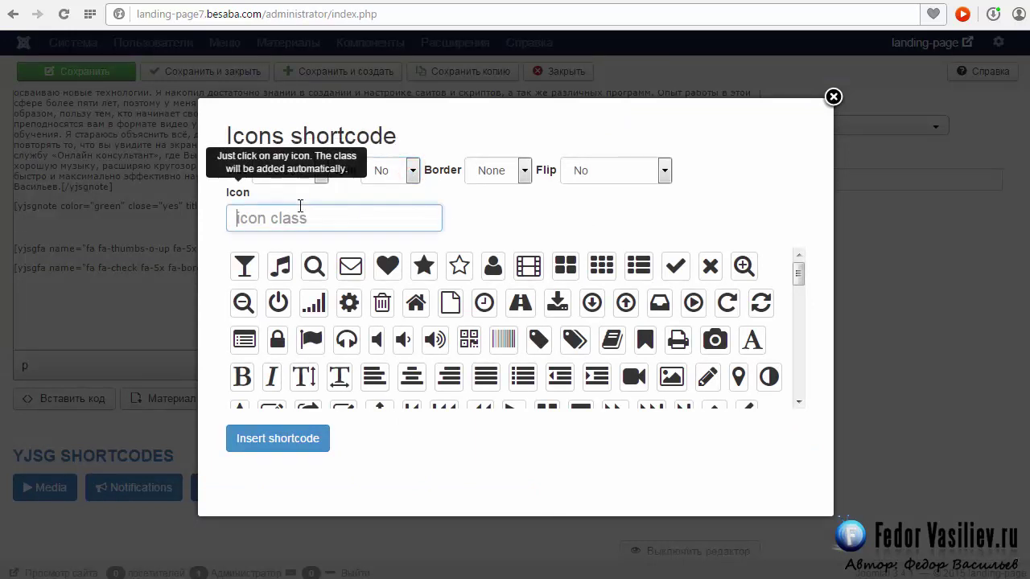
click(833, 96)
Step: Start a third icon shortcode right after the check-mark one, set its size to 5x and enable Spin
click(321, 269)
click(295, 268)
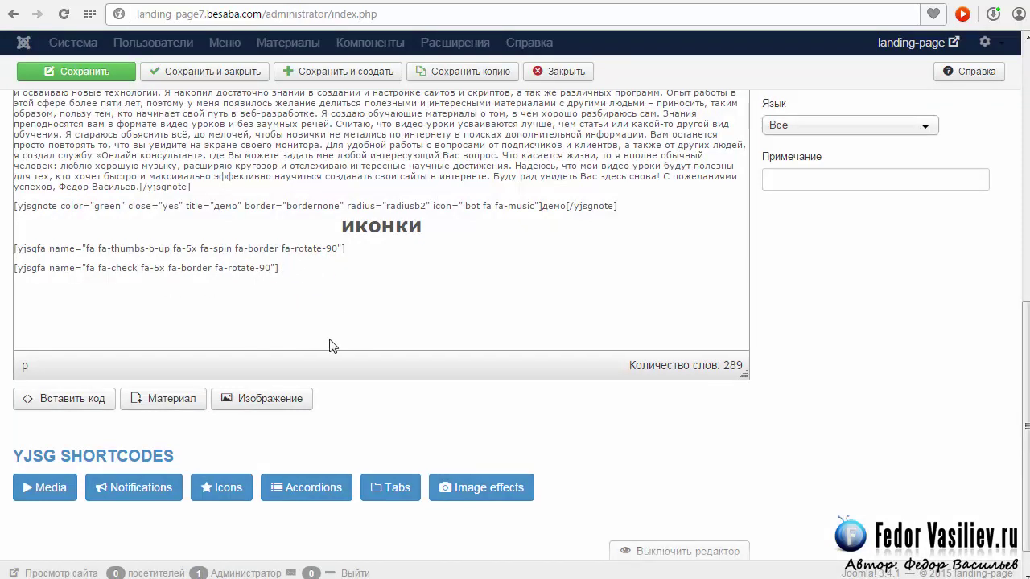
click(224, 491)
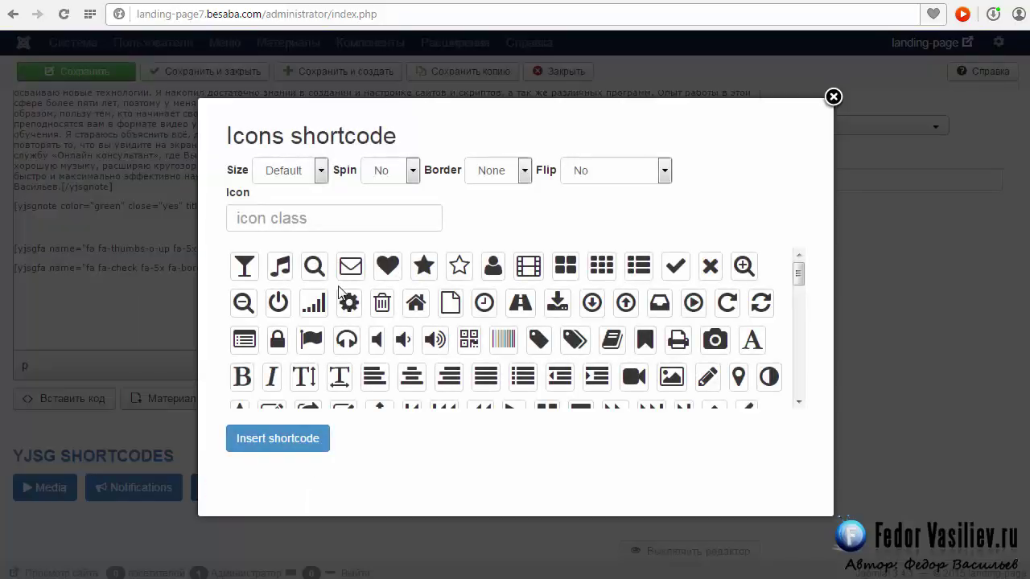
click(321, 171)
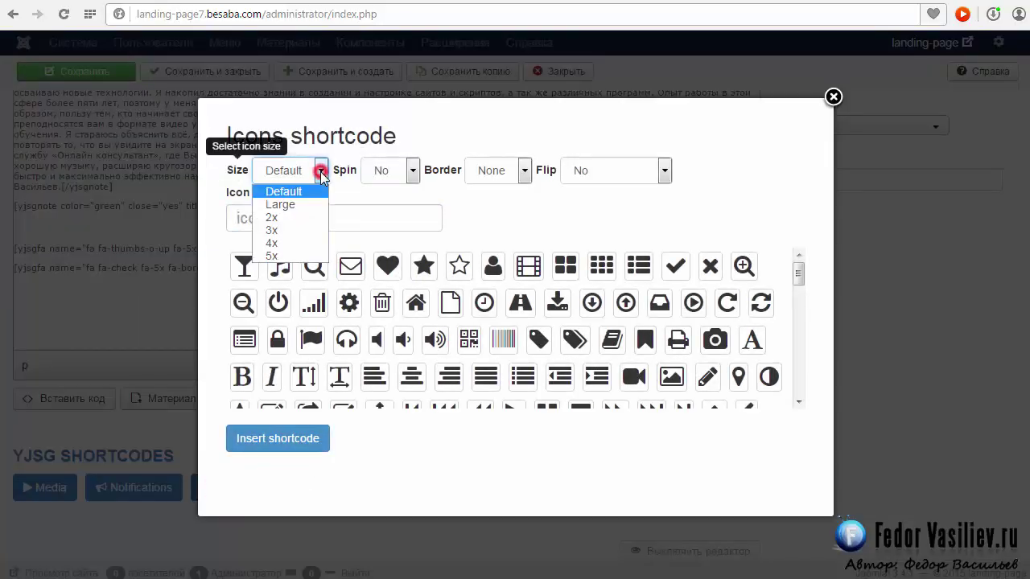
click(301, 256)
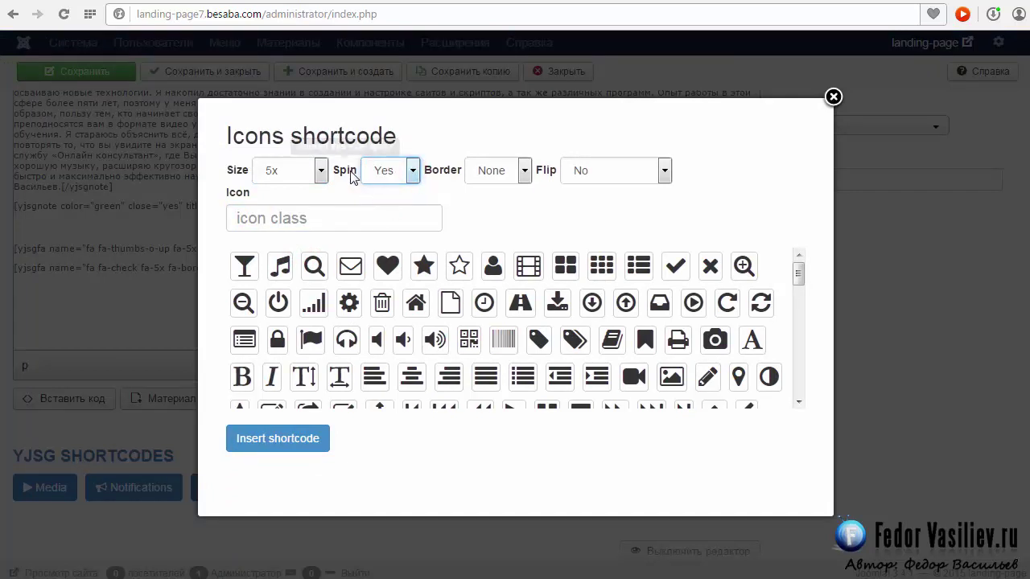
Step: Insert the heart icon (fa fa-heart) with Border enabled and Flip set to 180, save the module and view the published page
click(521, 177)
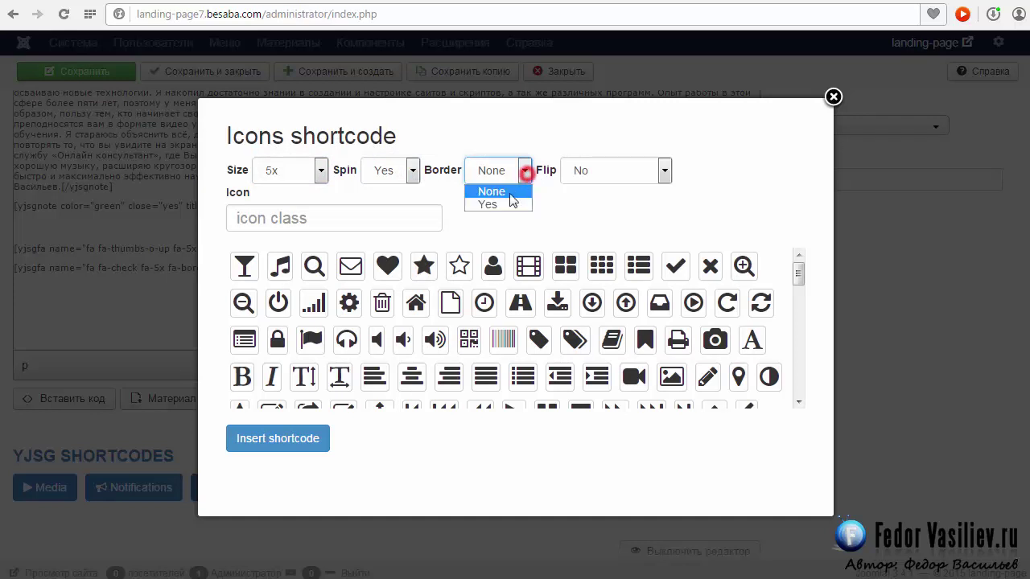
click(664, 172)
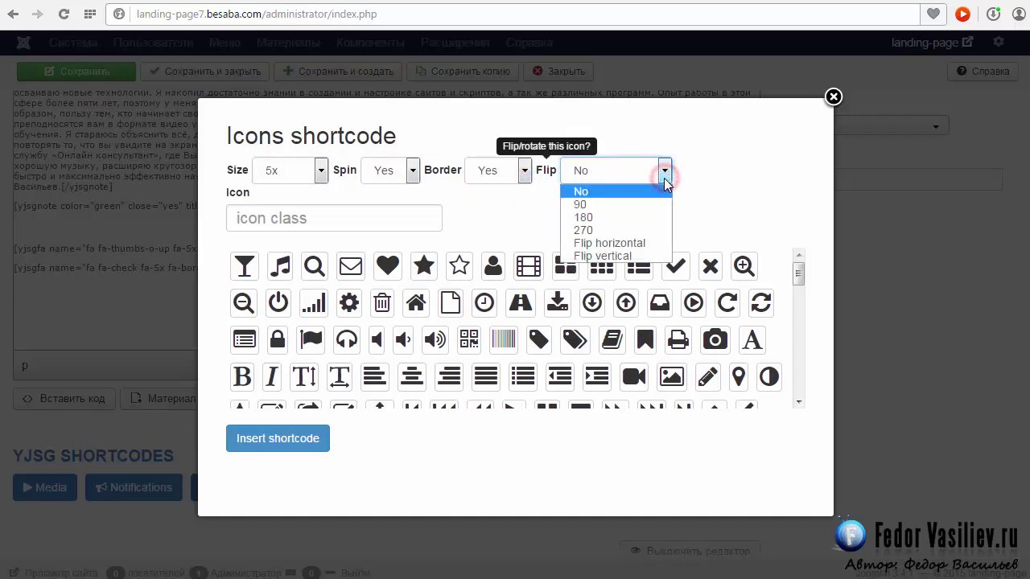
click(633, 216)
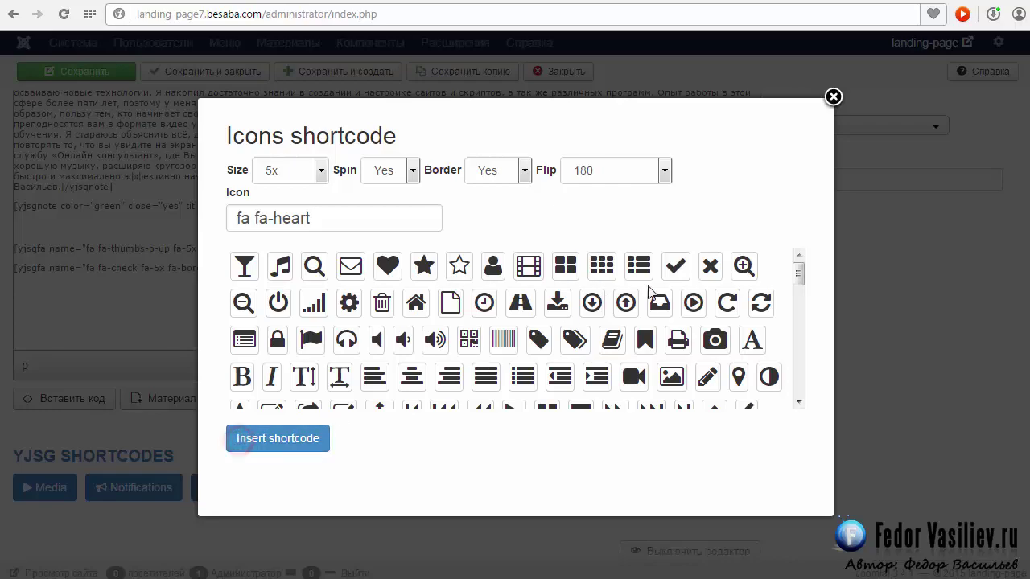
click(833, 97)
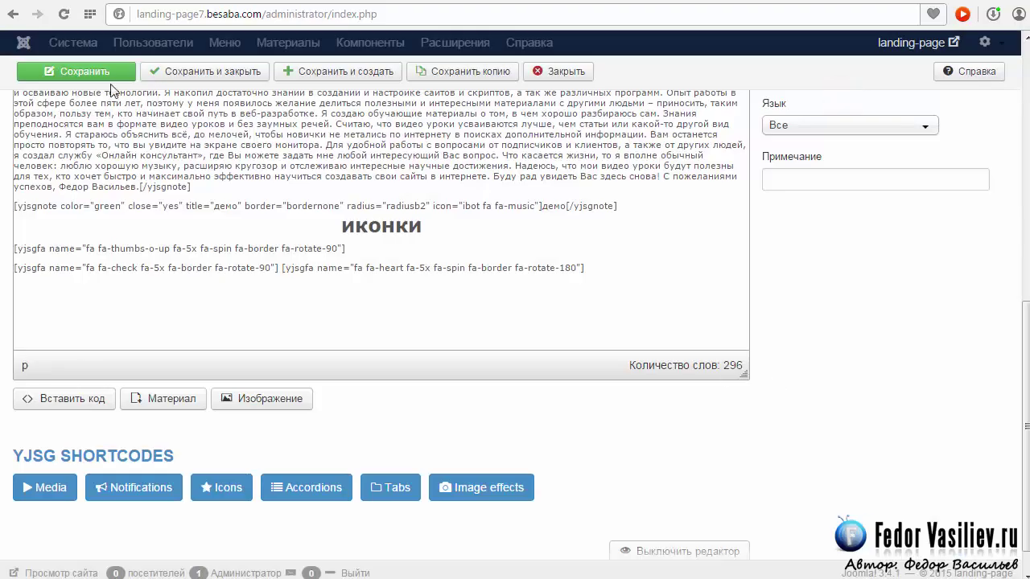
click(563, 3)
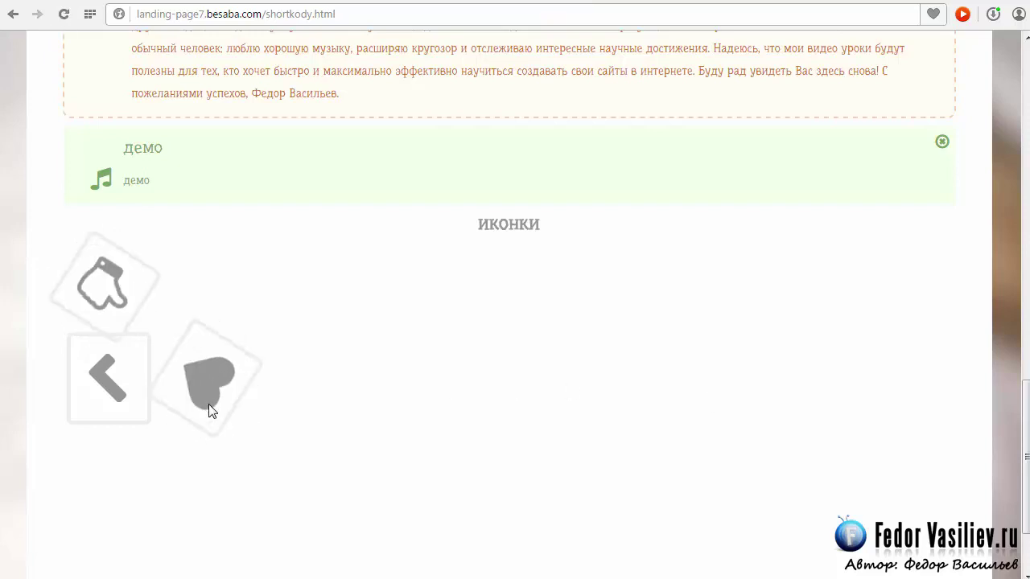
Step: Switch back to the module editor and go to the icon shortcodes under the иконки heading
click(483, 3)
scroll(386, 266, down, 8)
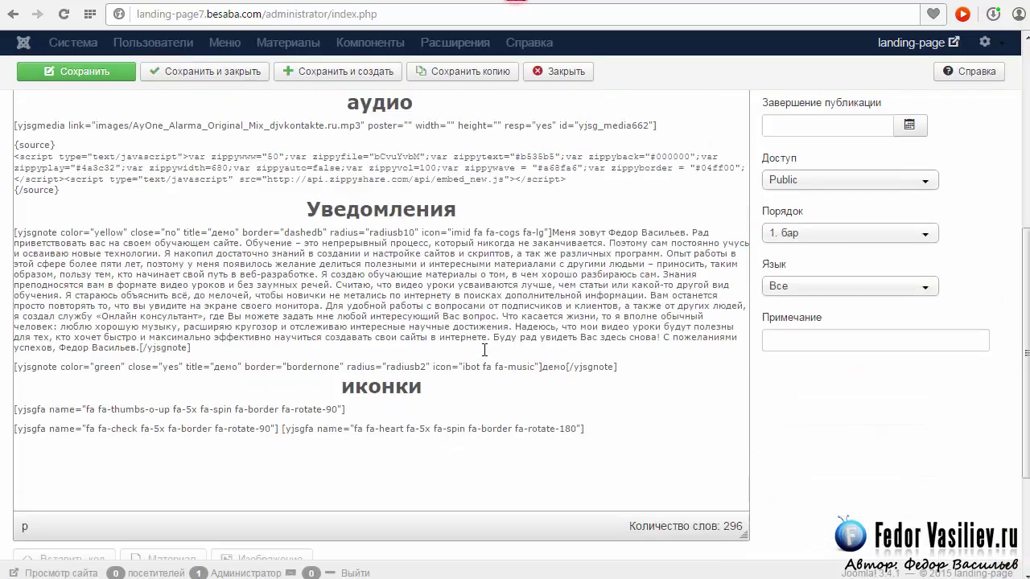
click(226, 450)
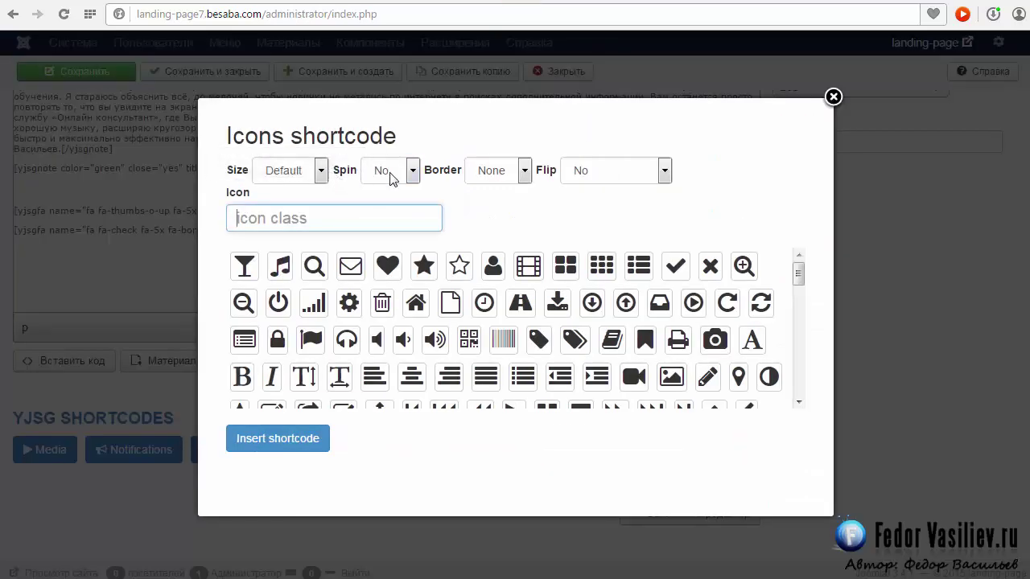
click(389, 177)
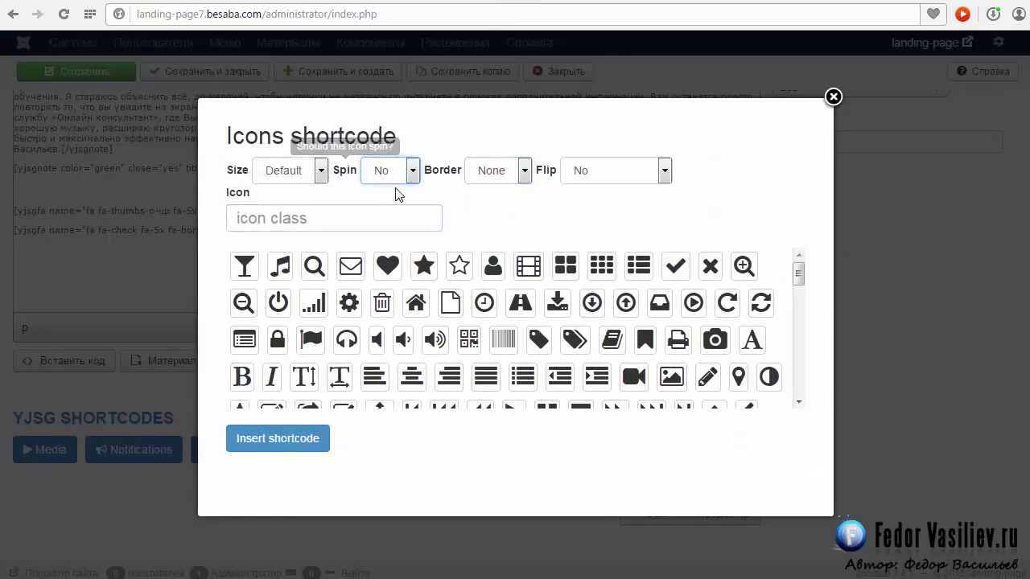
key(Escape)
Step: Bring the thumbs-up shortcode onto the same line as the check-mark and heart shortcodes, ending with the cursor after the heart one
drag(346, 292, 15, 310)
click(238, 319)
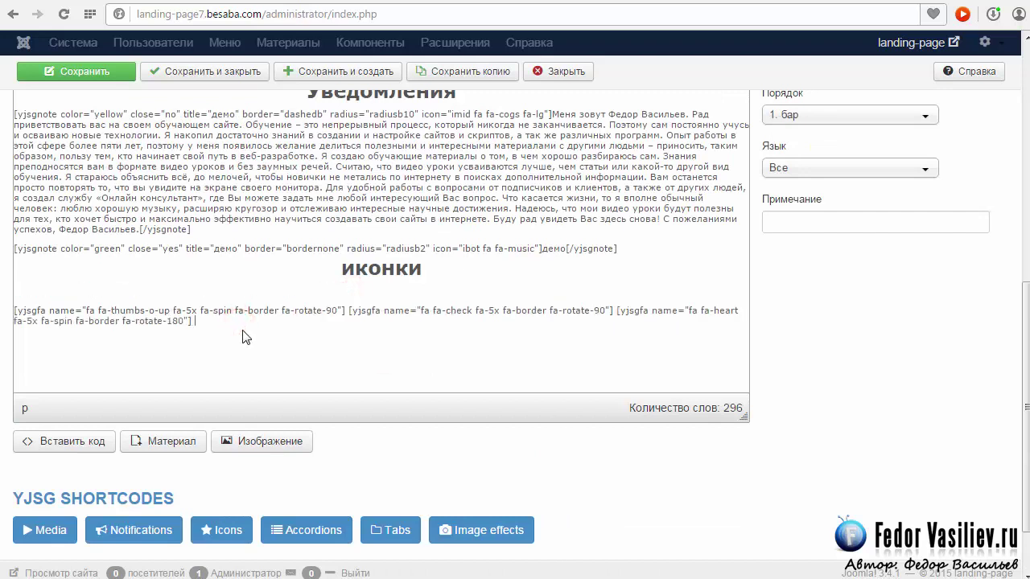
Step: Insert a glass icon shortcode (fa fa-glass) after the heart one with size 5x, Spin enabled and Flip horizontal
scroll(799, 360, down, 1)
click(218, 449)
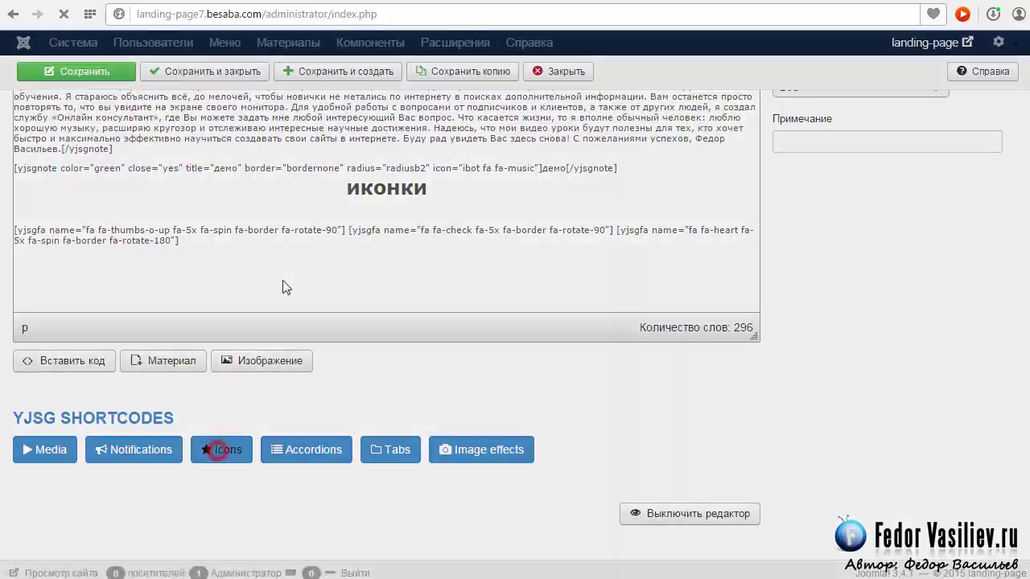
click(320, 171)
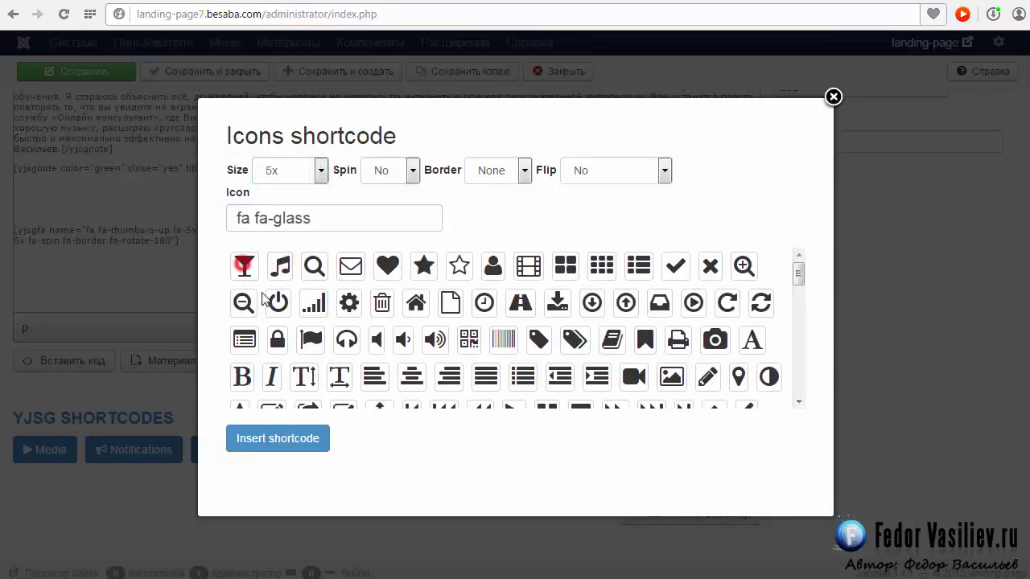
click(409, 171)
click(389, 202)
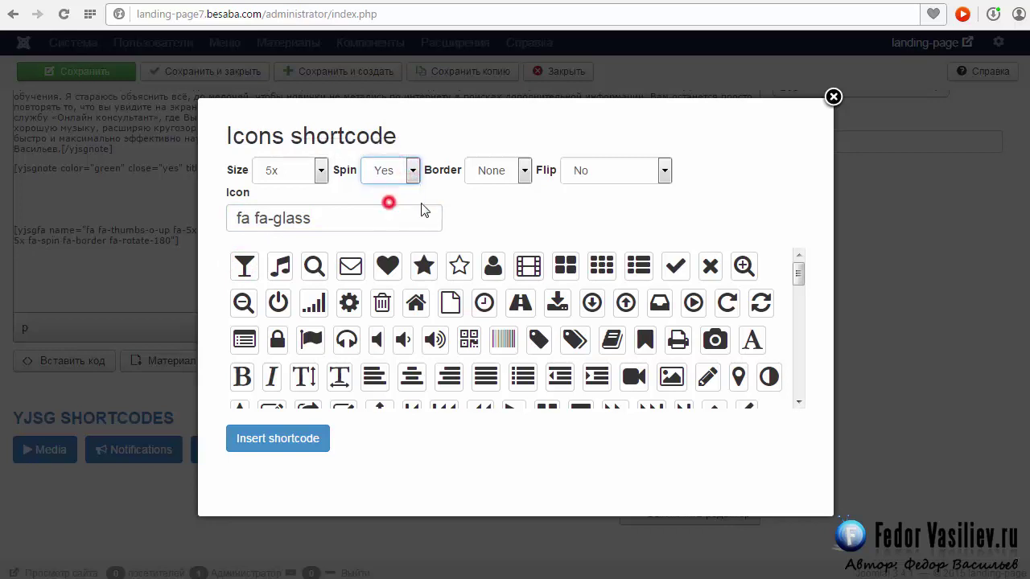
click(662, 170)
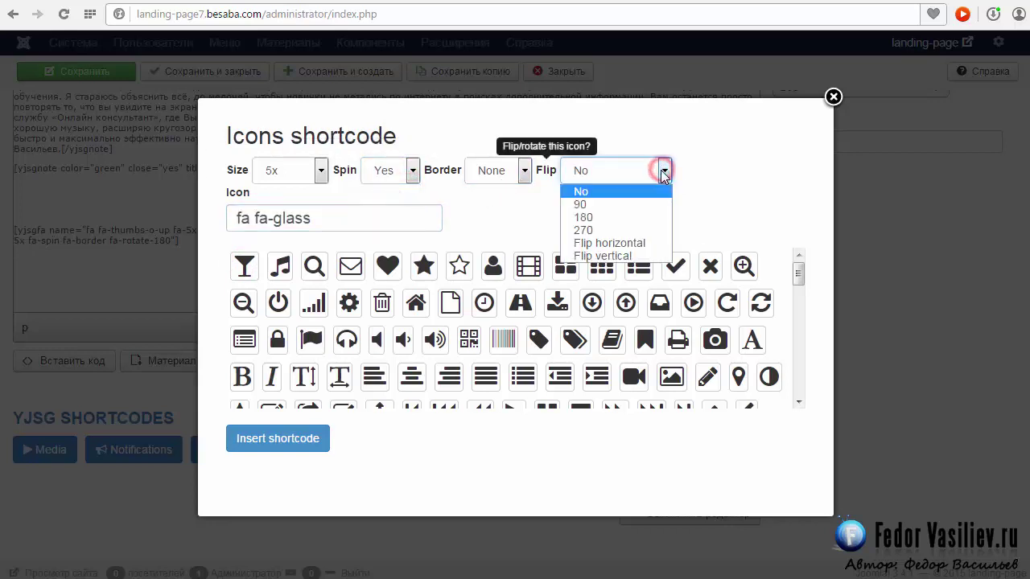
click(660, 241)
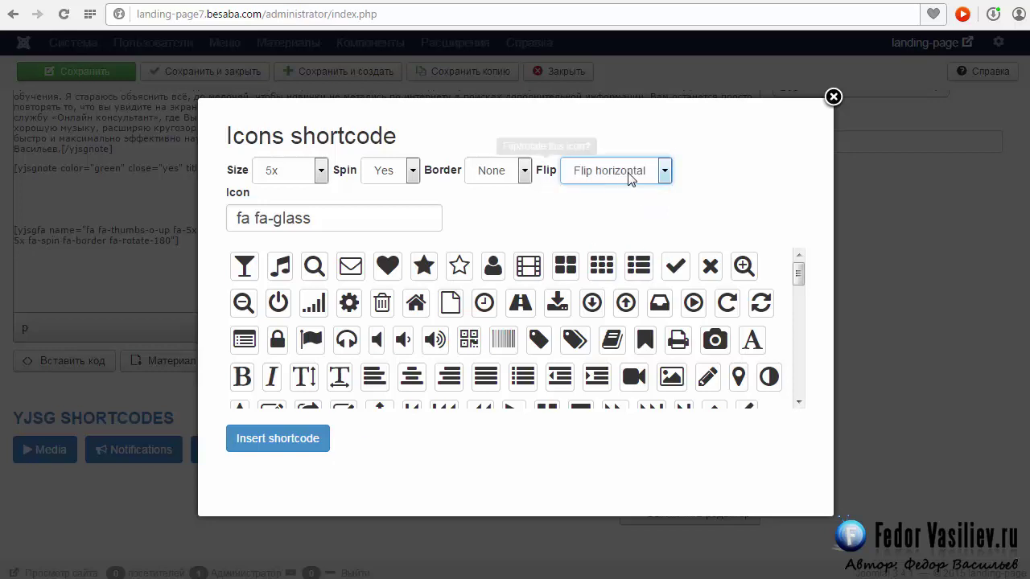
click(265, 442)
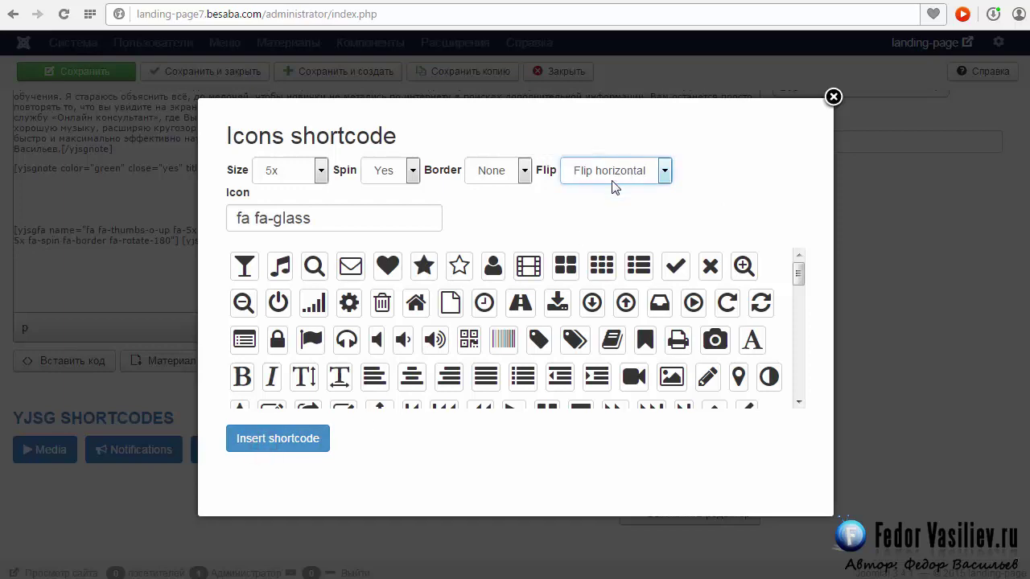
click(834, 96)
Step: Insert a signal icon shortcode (fa fa-signal) after the glass one with size 5x, Spin enabled and Flip vertical
click(228, 449)
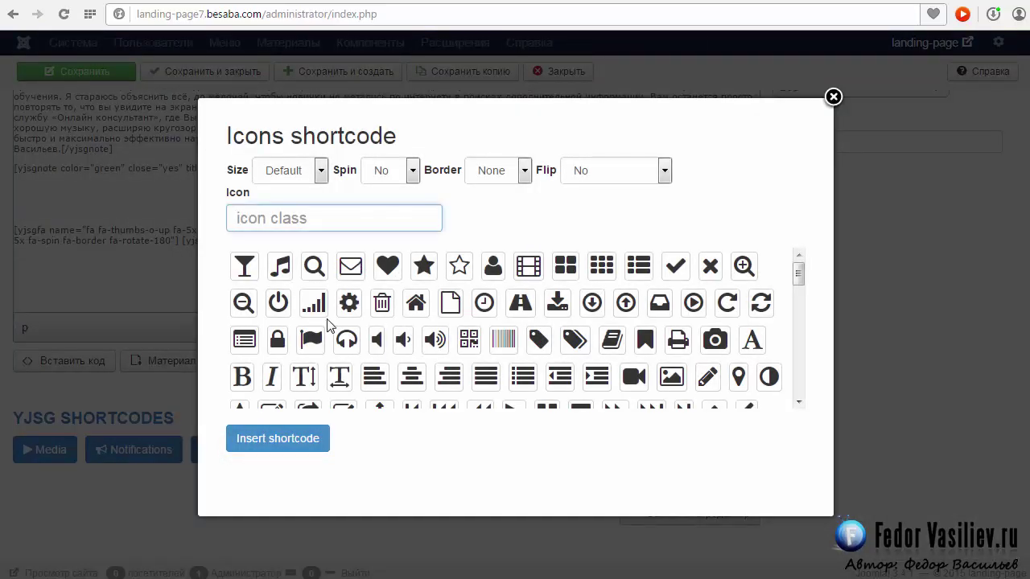
click(322, 310)
click(320, 169)
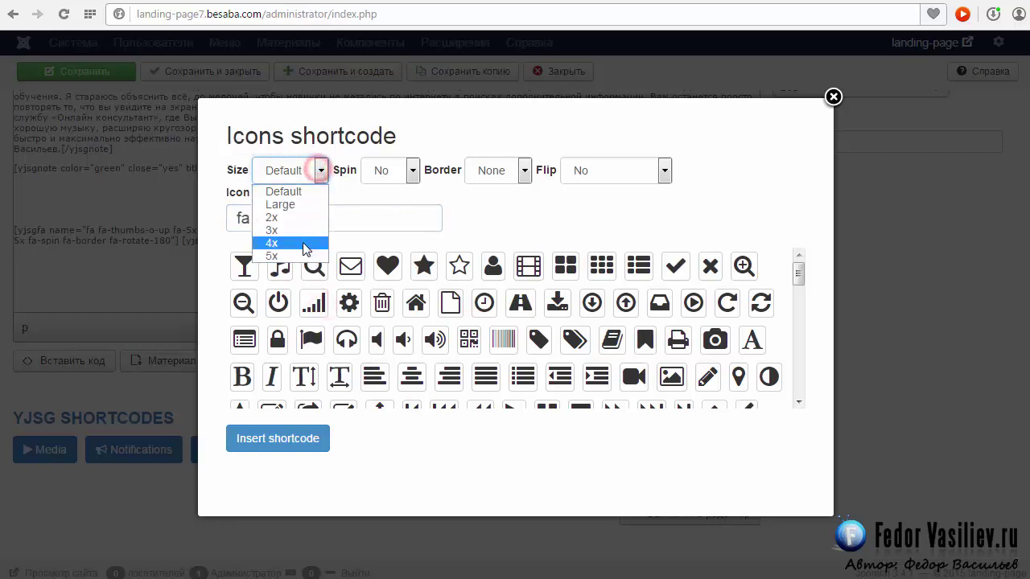
click(415, 169)
click(413, 170)
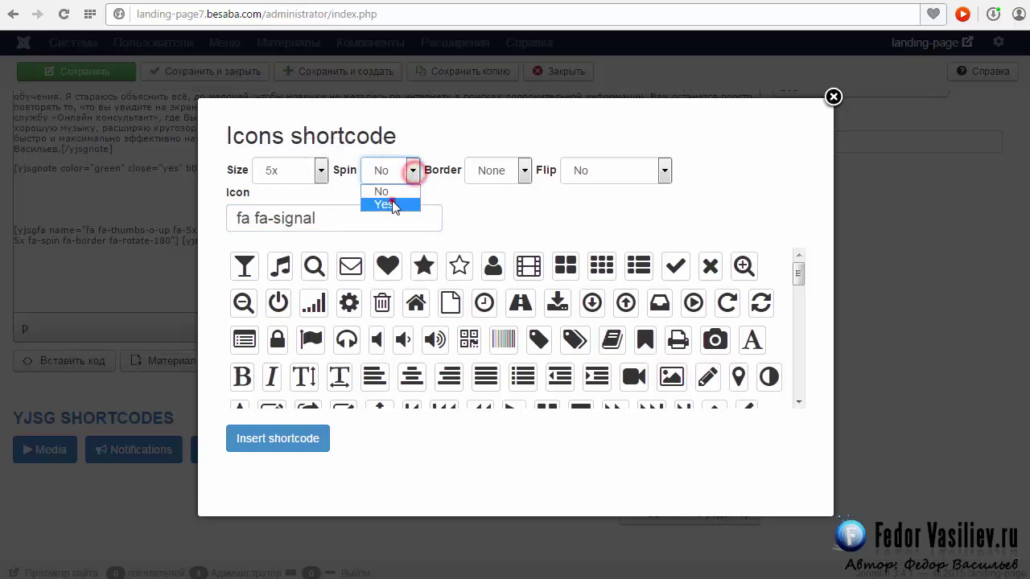
click(664, 171)
click(610, 256)
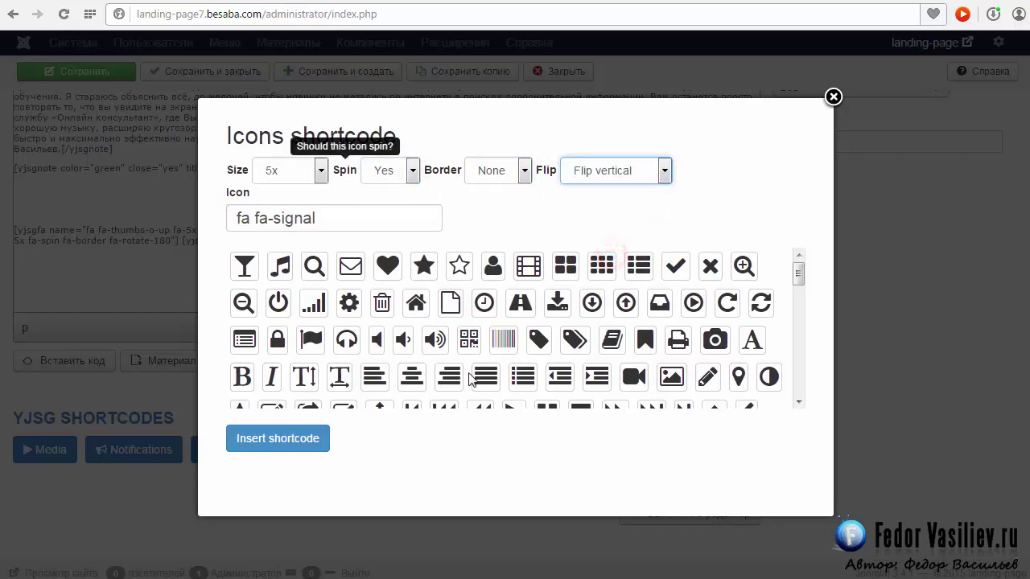
click(312, 440)
click(833, 97)
Step: Save the module and reload the published page to view the glass and signal icons
click(54, 75)
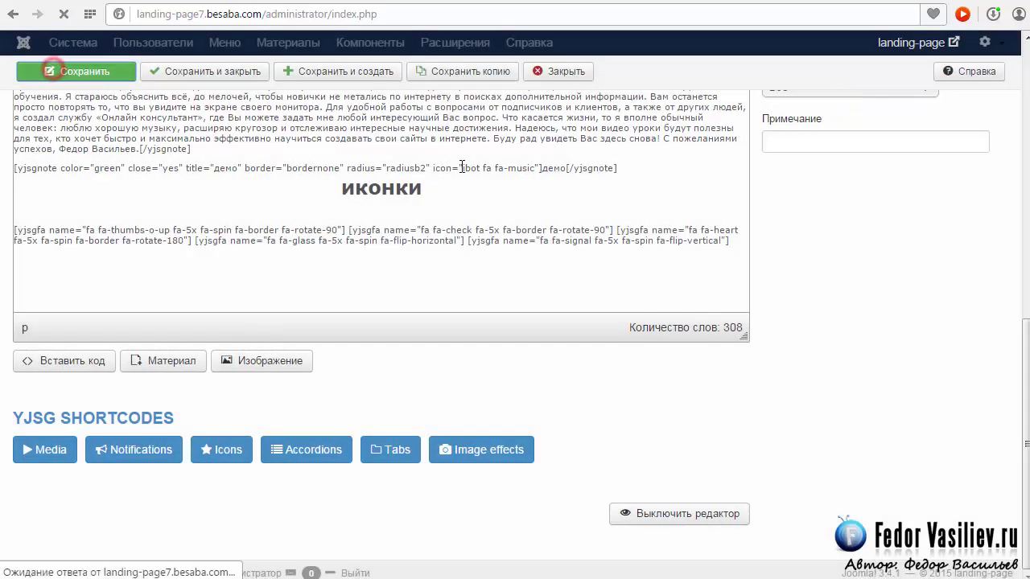
click(563, 1)
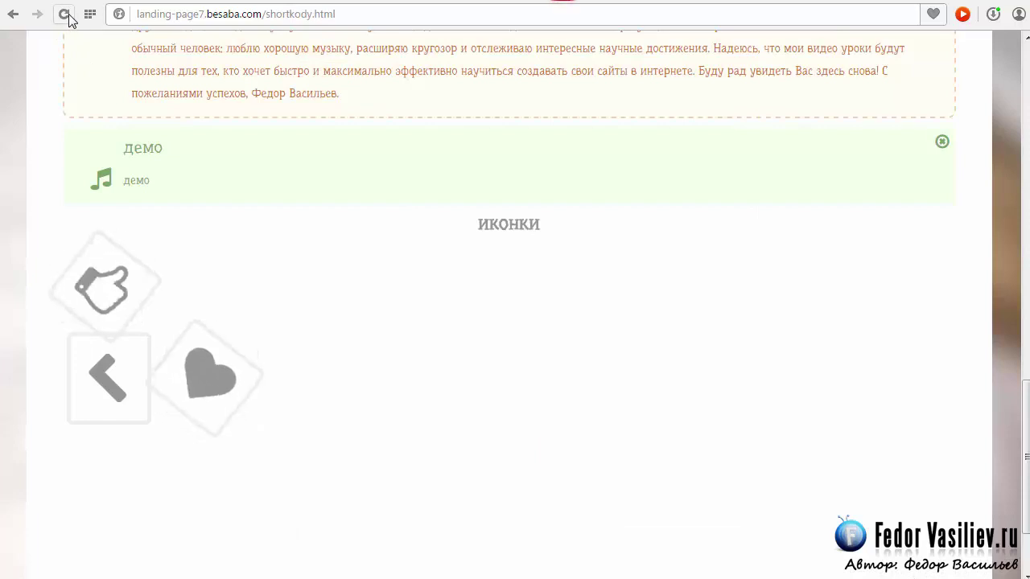
click(63, 13)
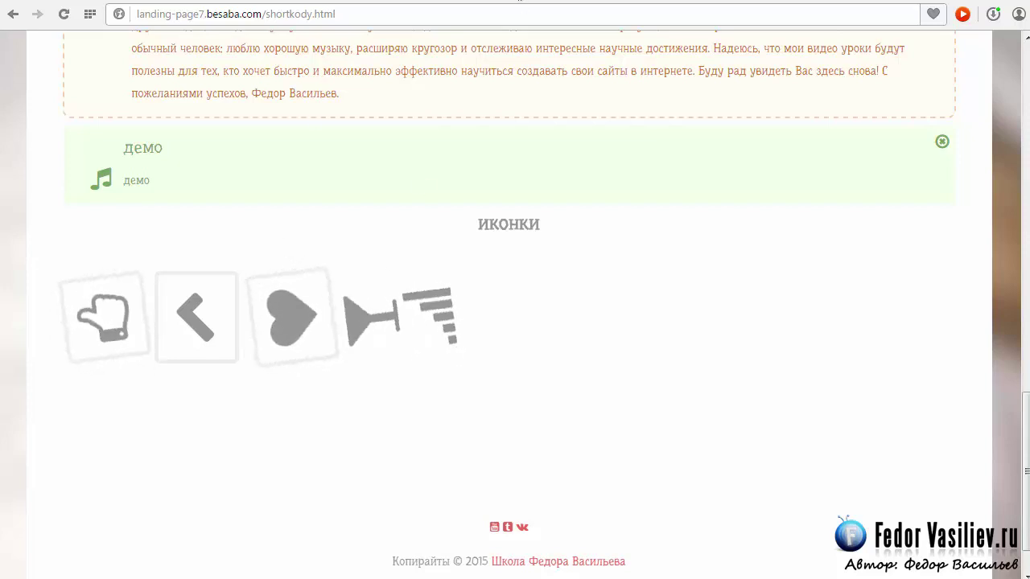
Step: Start another icon shortcode in the module editor, setting its size to 5x and choosing the tags icon (fa fa-tags)
key(ctrl+Tab)
scroll(604, 294, down, 2)
scroll(604, 295, down, 5)
scroll(727, 379, down, 2)
click(221, 448)
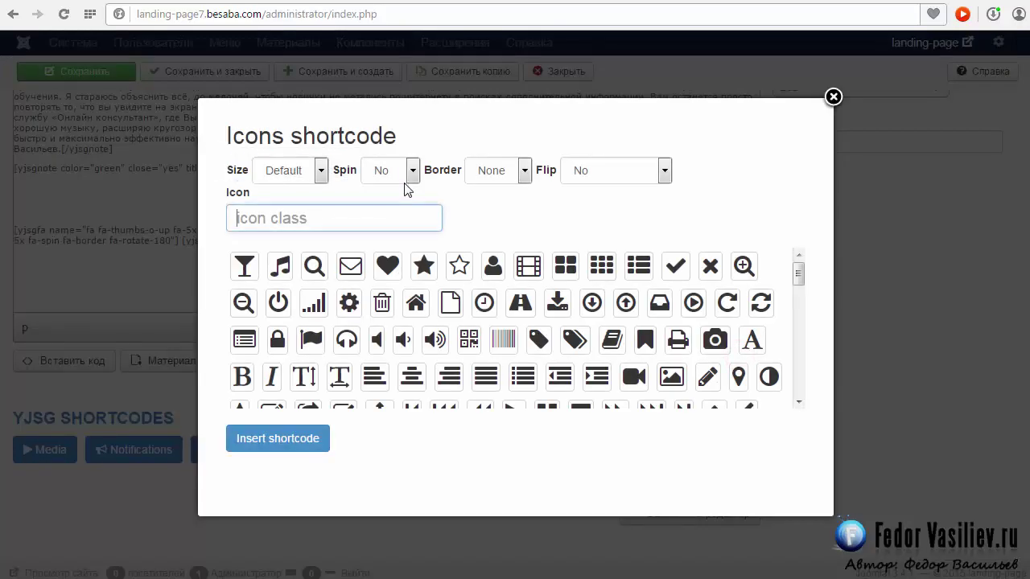
click(413, 174)
click(413, 174)
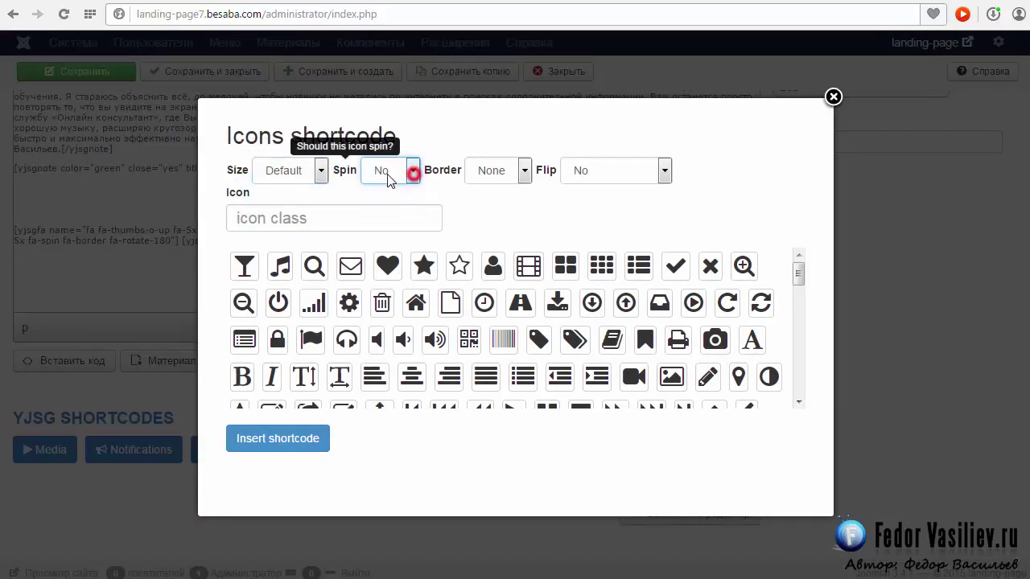
click(319, 170)
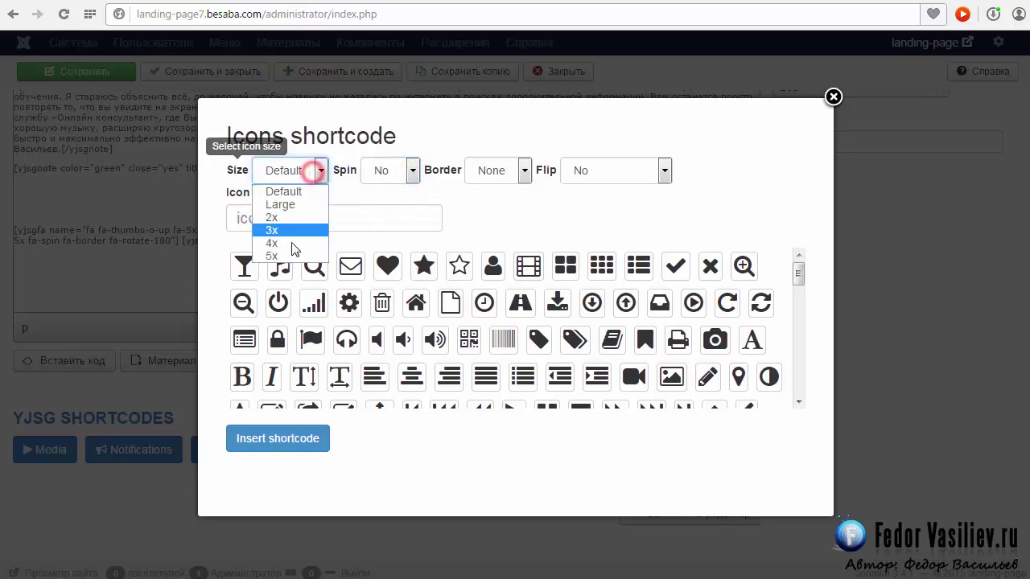
click(281, 254)
click(265, 219)
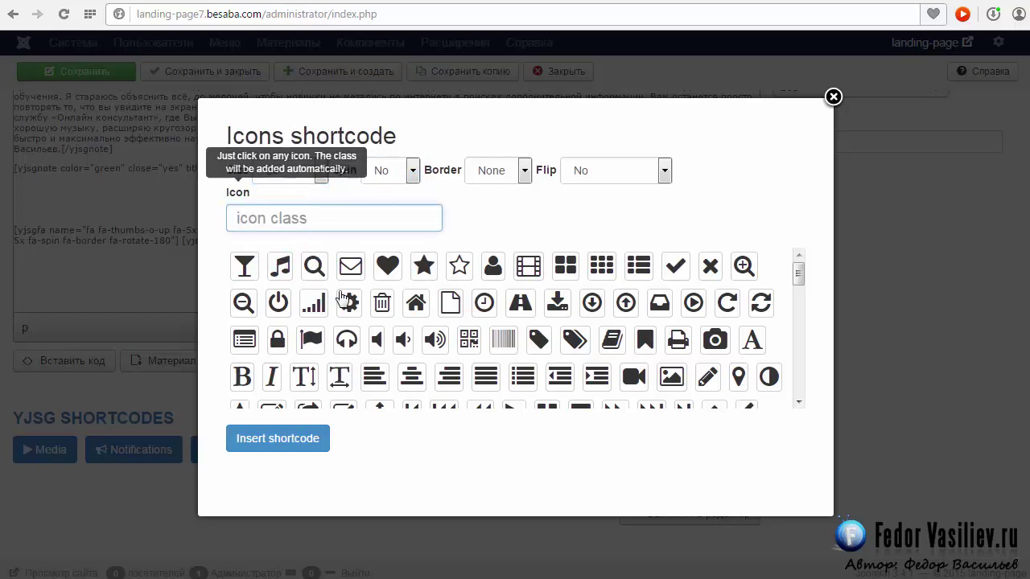
click(569, 341)
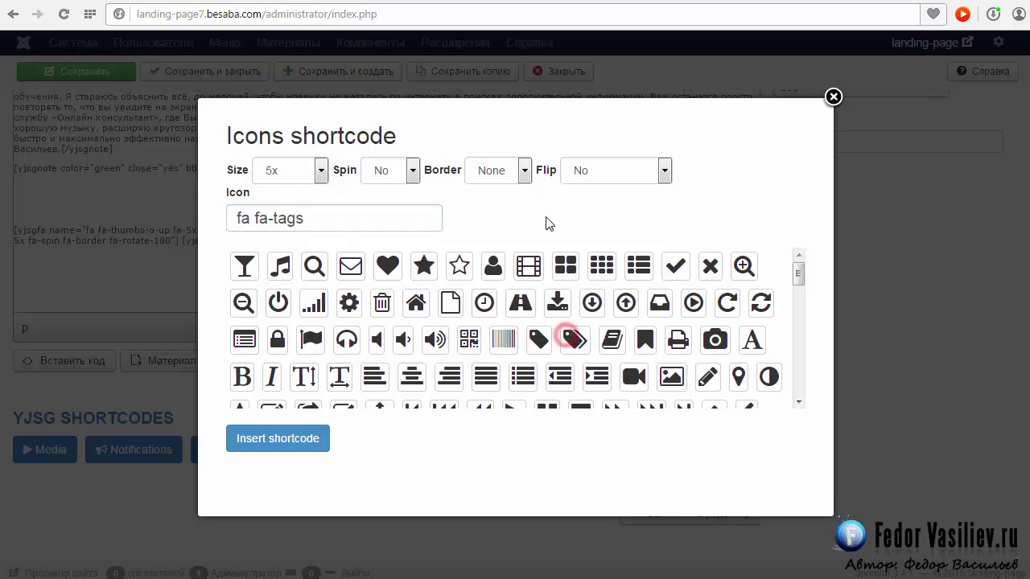
Step: Set the tags icon's Flip to Flip horizontal with Spin left at No, insert its shortcode and save the module
click(664, 173)
click(652, 244)
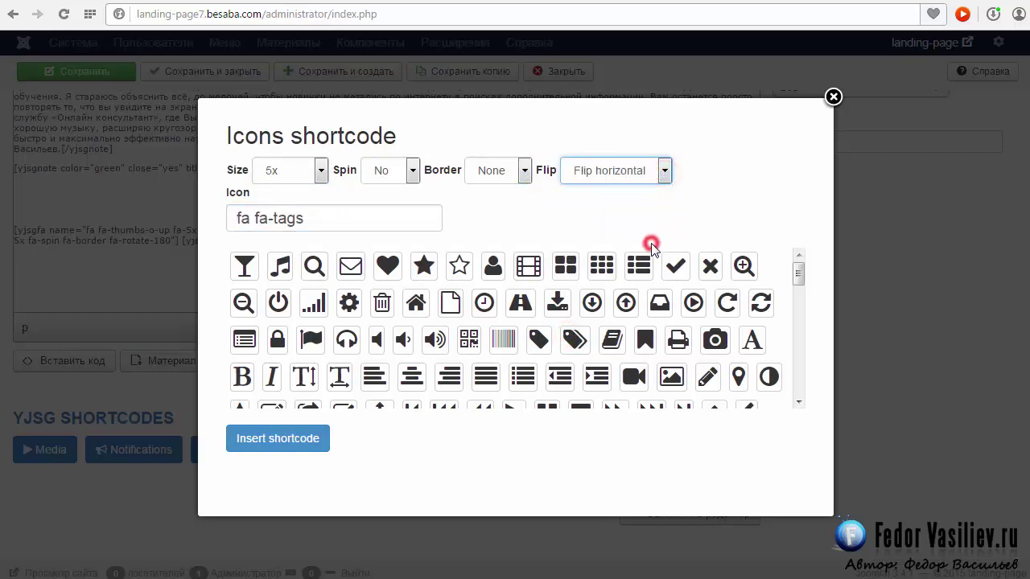
click(338, 172)
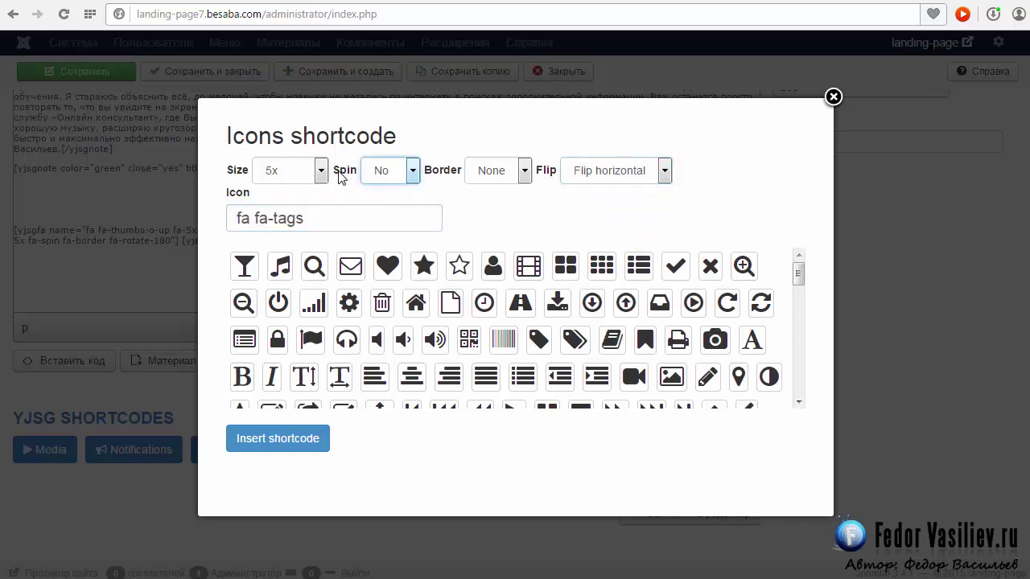
click(271, 441)
click(833, 98)
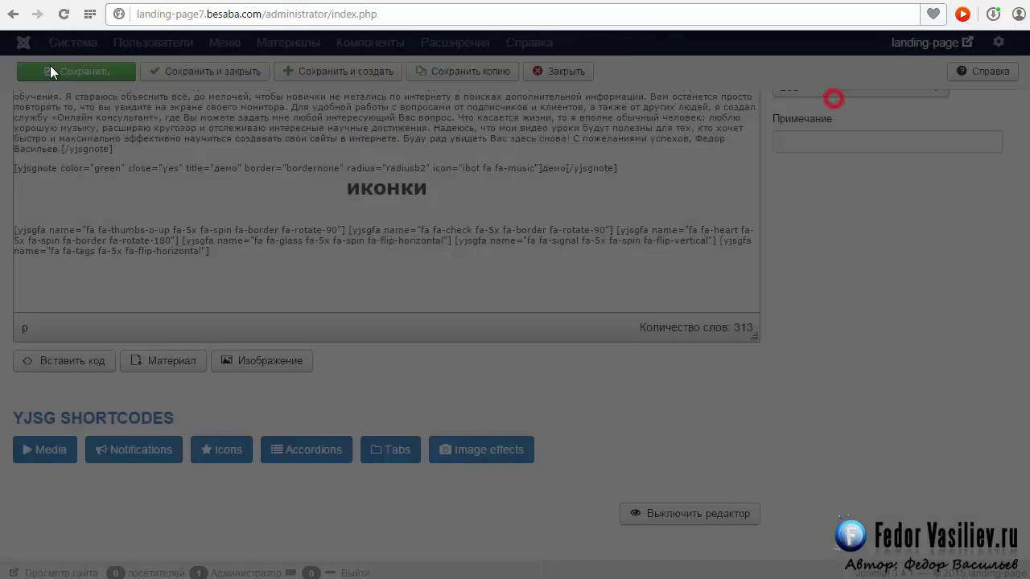
click(50, 69)
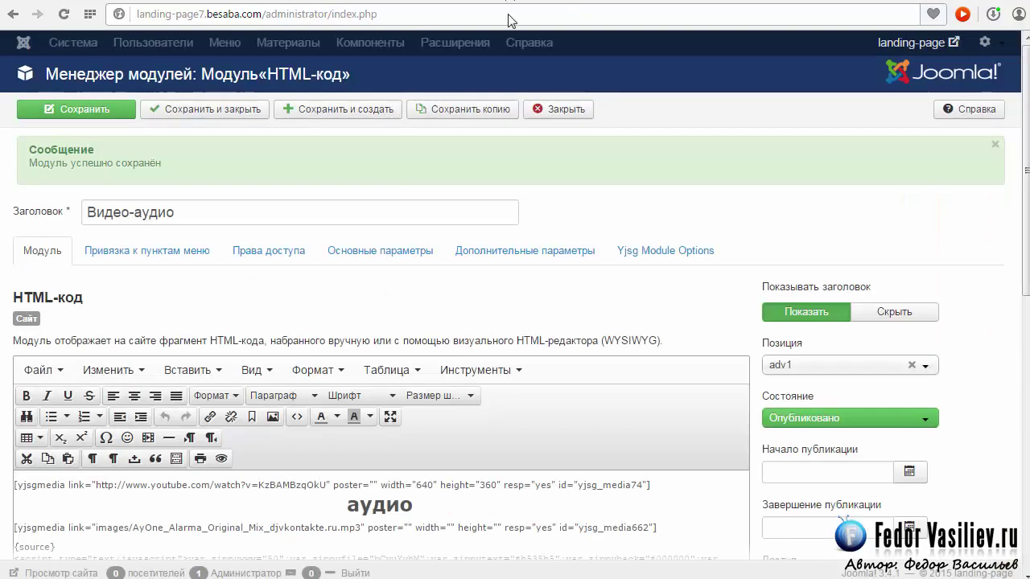
Step: Start a new icon shortcode right after the tags one
scroll(338, 277, down, 10)
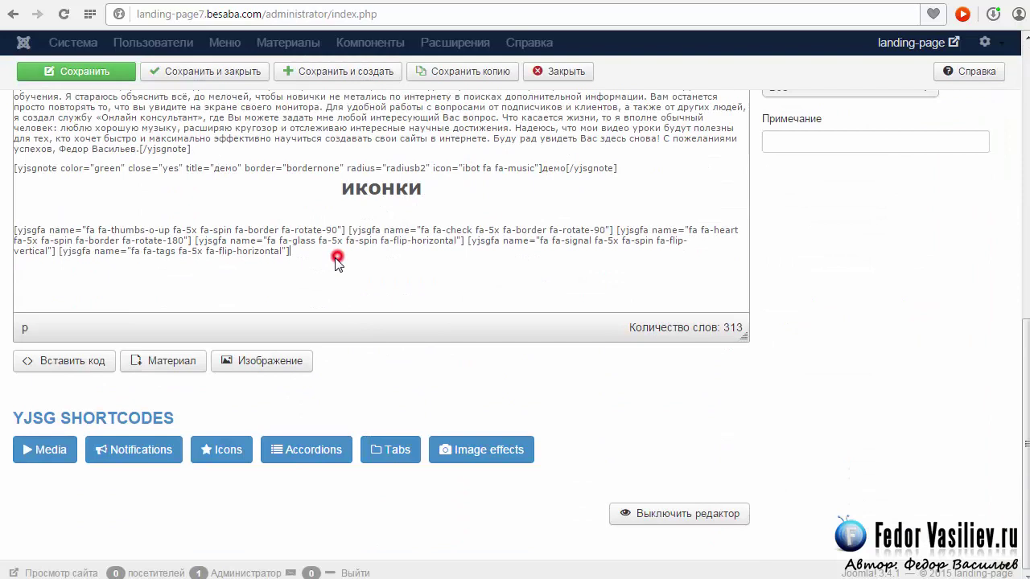
click(223, 451)
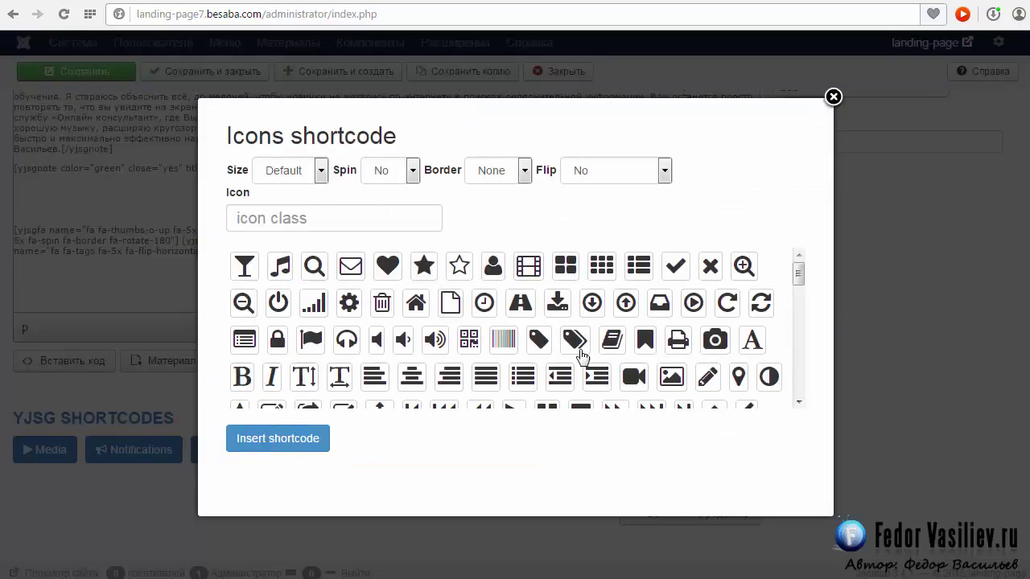